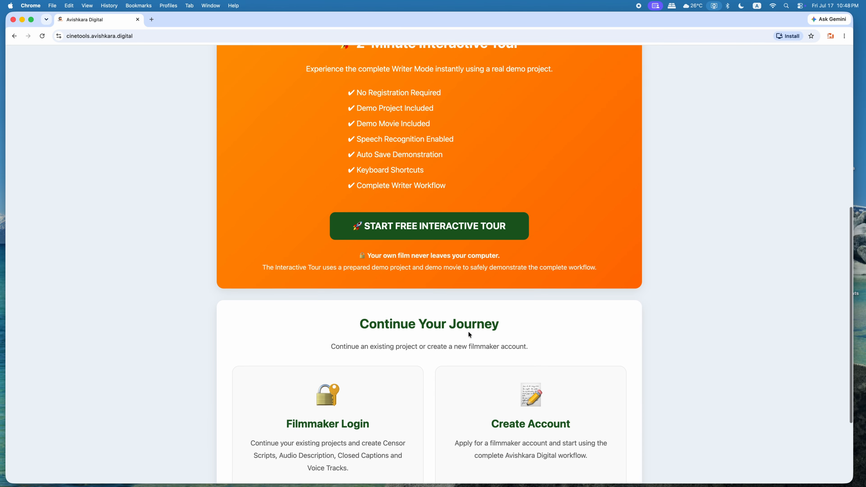
# - Install the CineTools Studio web app from the Avishkara Digital site
pyautogui.scroll(13, 469, 333)
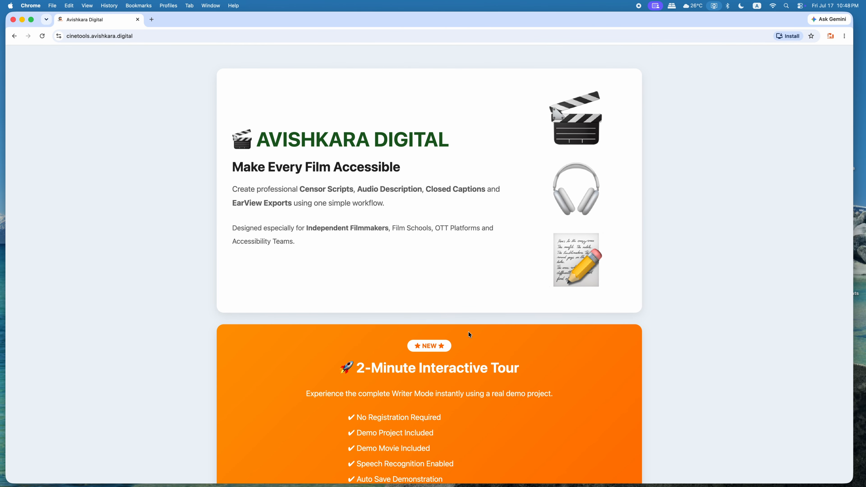
pyautogui.scroll(-10, 468, 331)
pyautogui.scroll(7, 469, 332)
pyautogui.scroll(4, 468, 331)
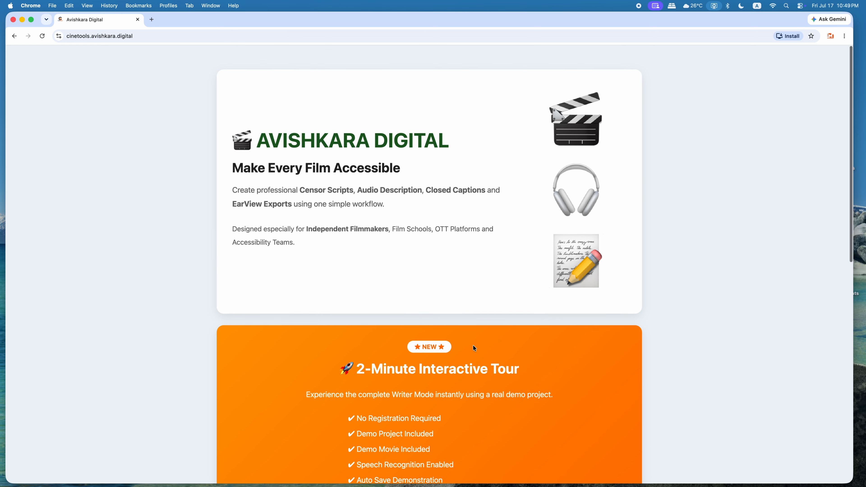
pyautogui.click(784, 38)
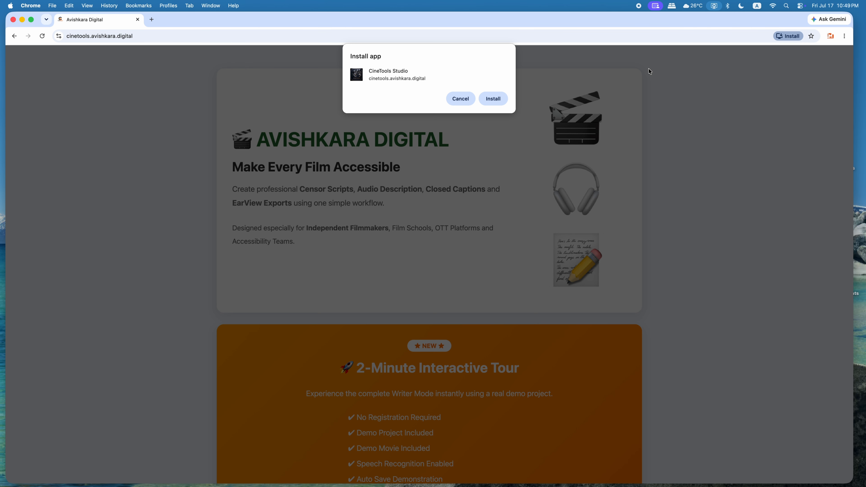
pyautogui.click(499, 99)
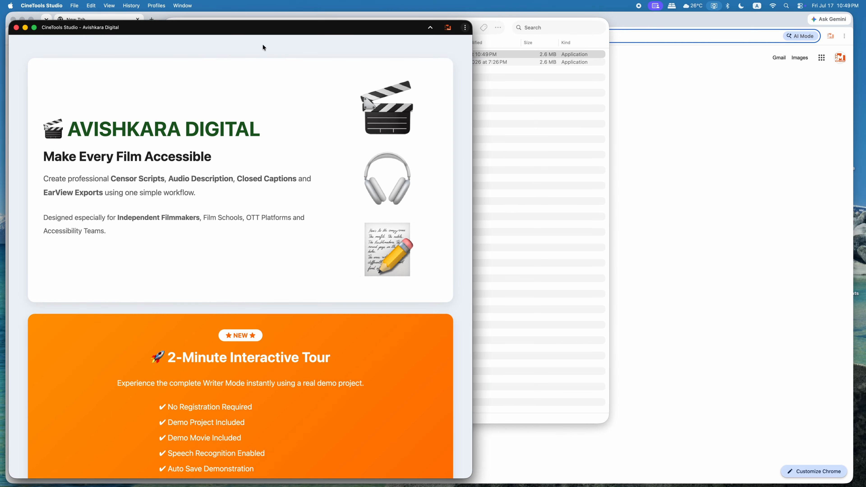
# - Minimise the Chrome Apps folder window, hide the browser, and make the CineTools Studio window full screen
pyautogui.click(591, 43)
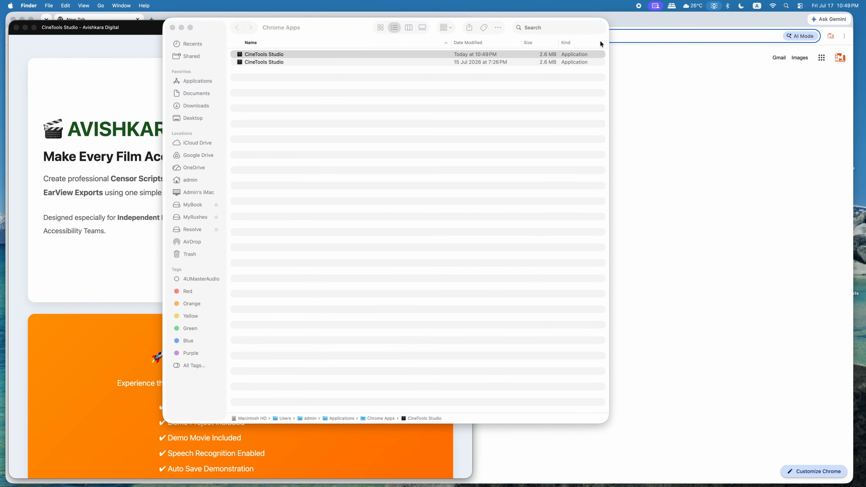
pyautogui.click(182, 28)
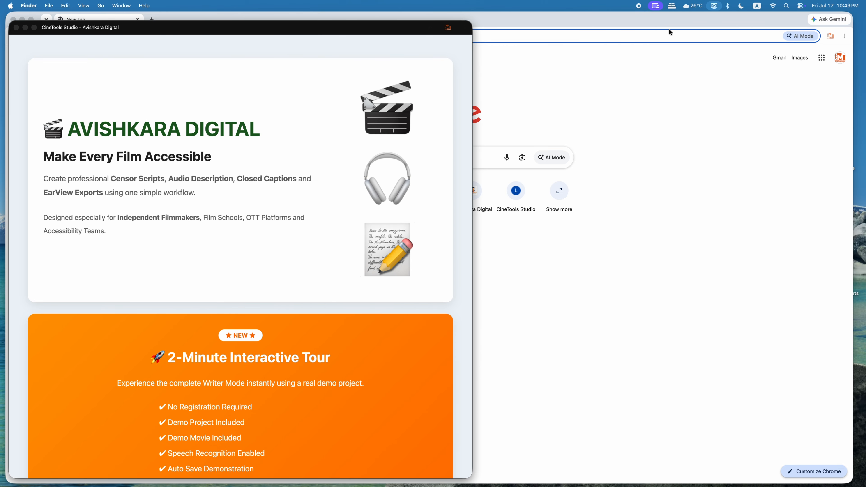
pyautogui.click(695, 24)
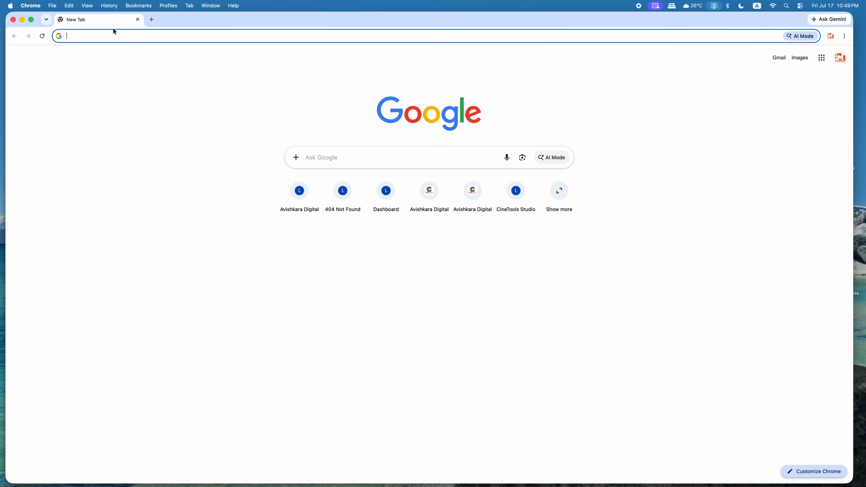
pyautogui.press('super+h')
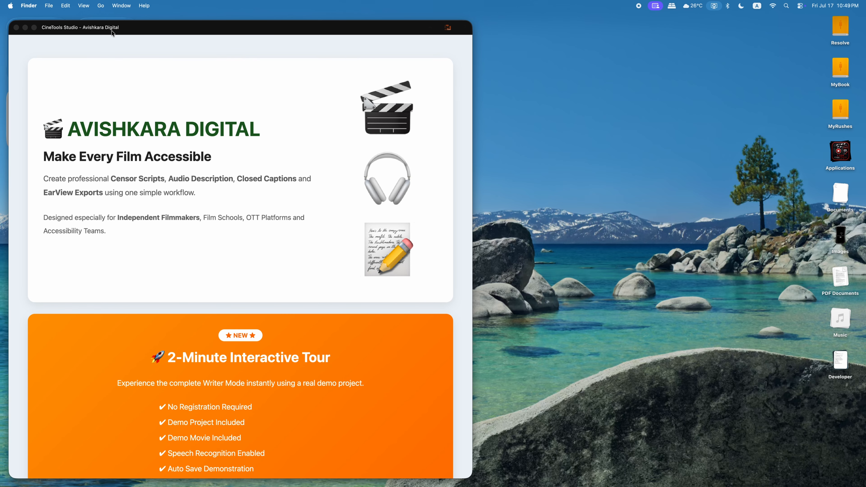
pyautogui.moveTo(310, 39); pyautogui.dragTo(361, 33)
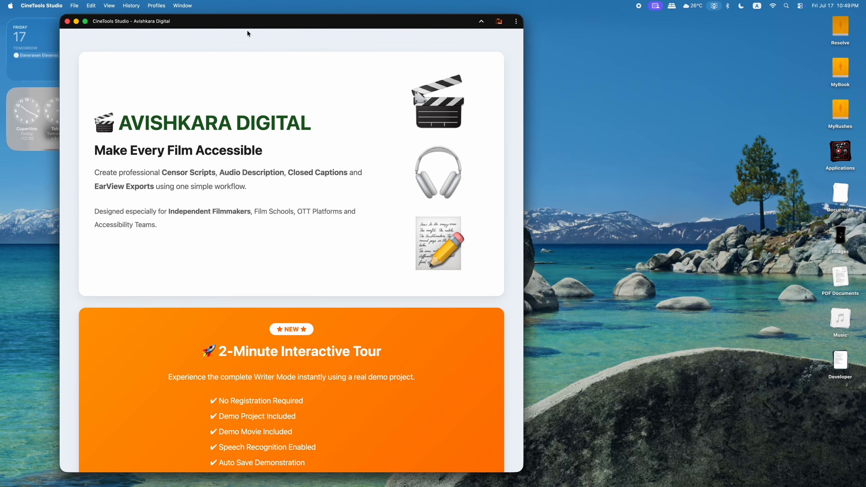
pyautogui.click(85, 23)
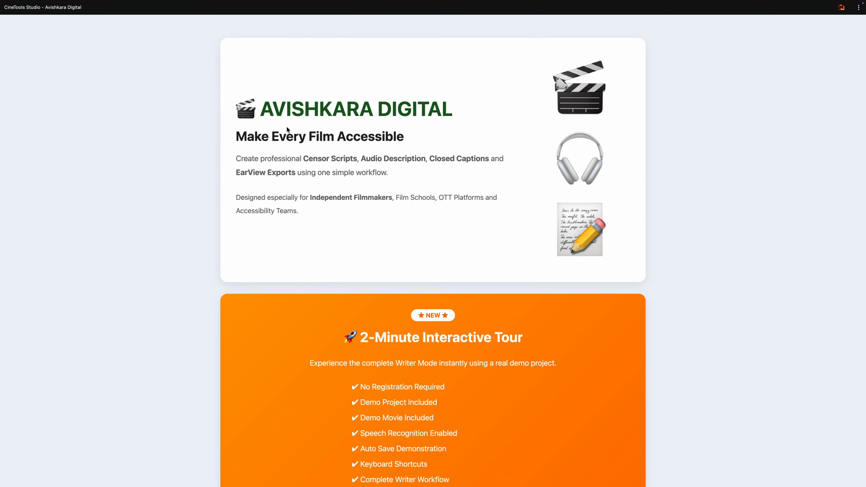
# - Look through the landing page's introduction, interactive tour section, and filmmaker login and account options
pyautogui.scroll(-4, 428, 178)
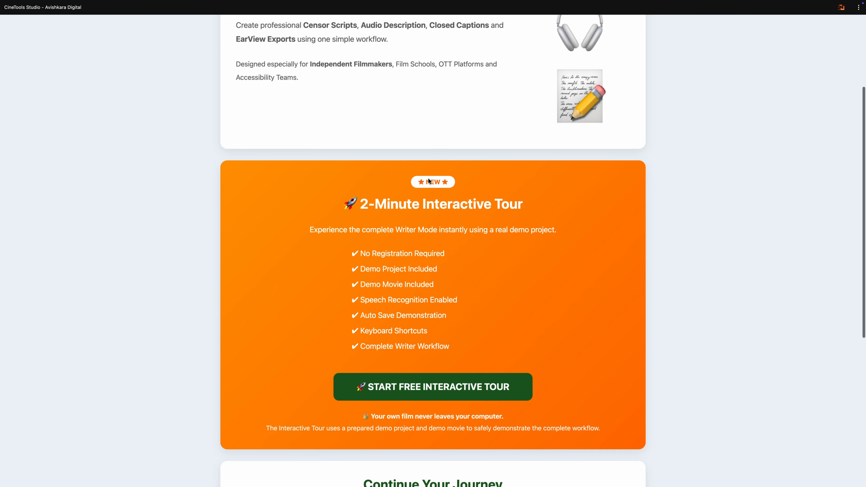
pyautogui.scroll(4, 429, 178)
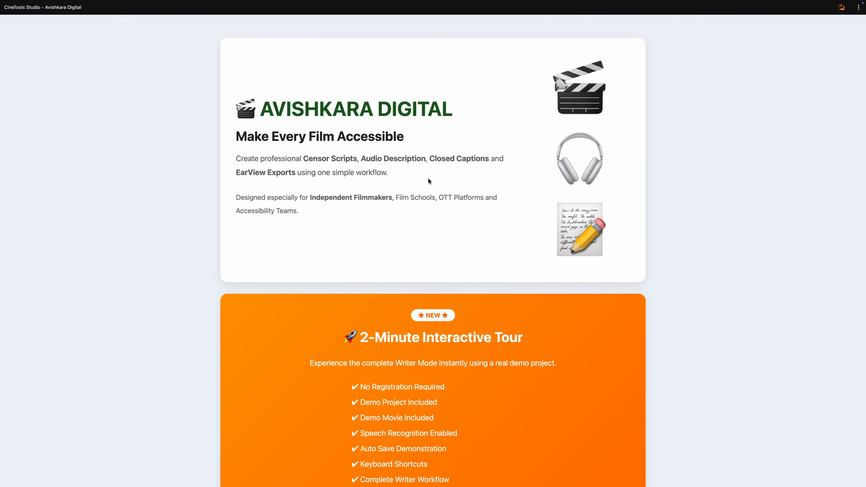
pyautogui.scroll(-6, 428, 179)
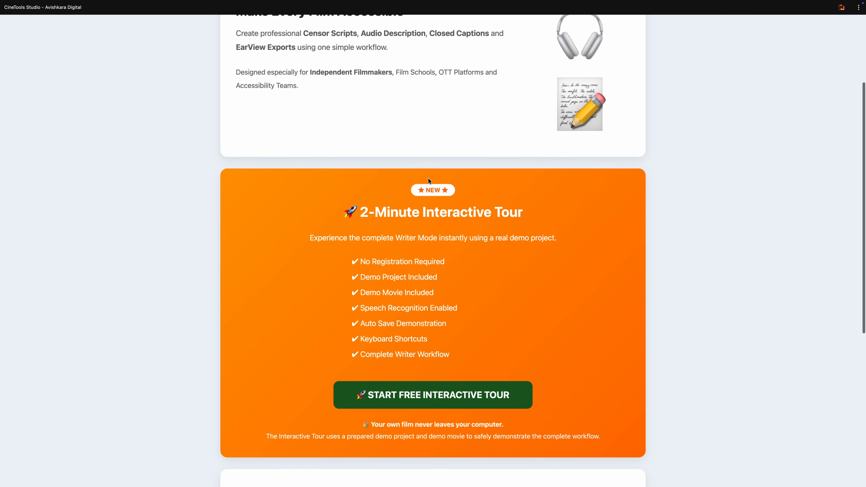
pyautogui.scroll(-6, 429, 178)
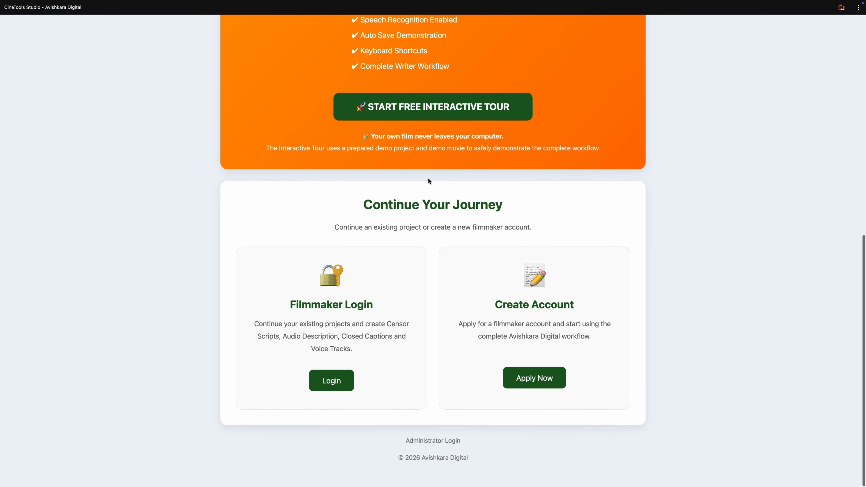
pyautogui.scroll(10, 428, 178)
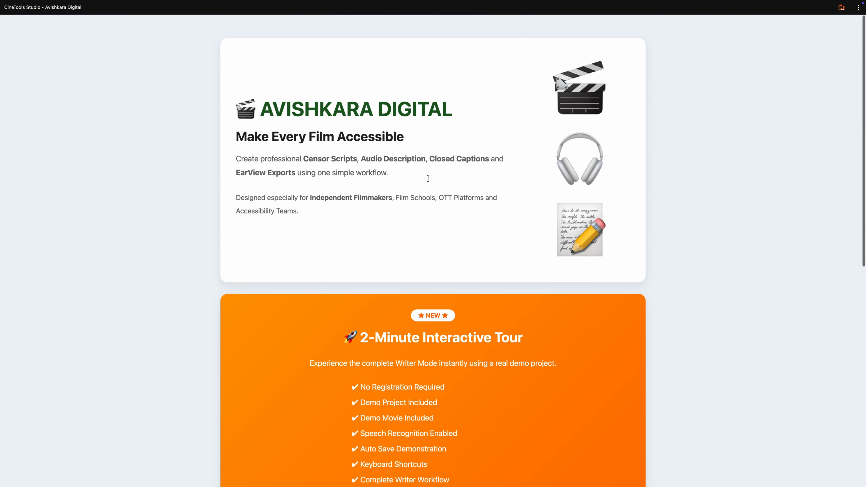
pyautogui.scroll(-7, 428, 179)
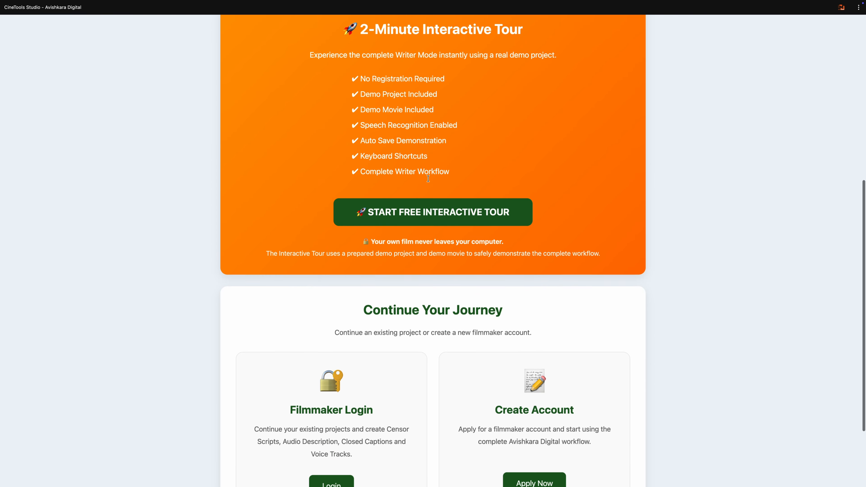
pyautogui.scroll(-3, 429, 179)
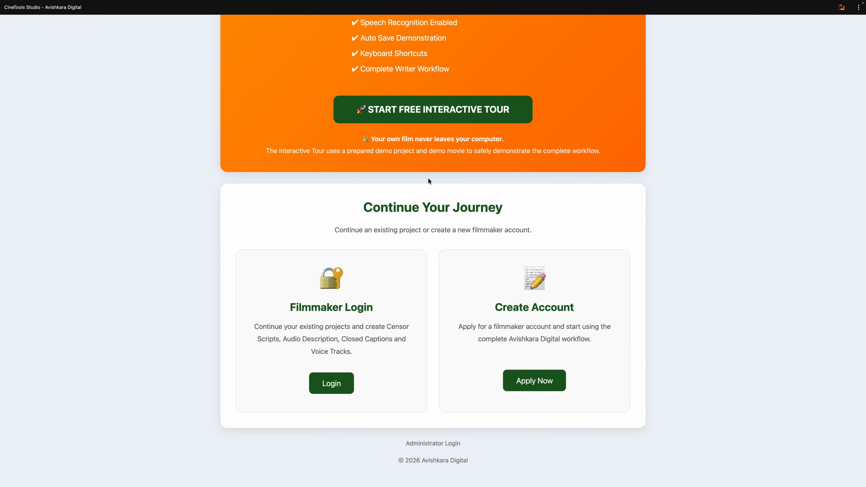
pyautogui.scroll(1, 428, 178)
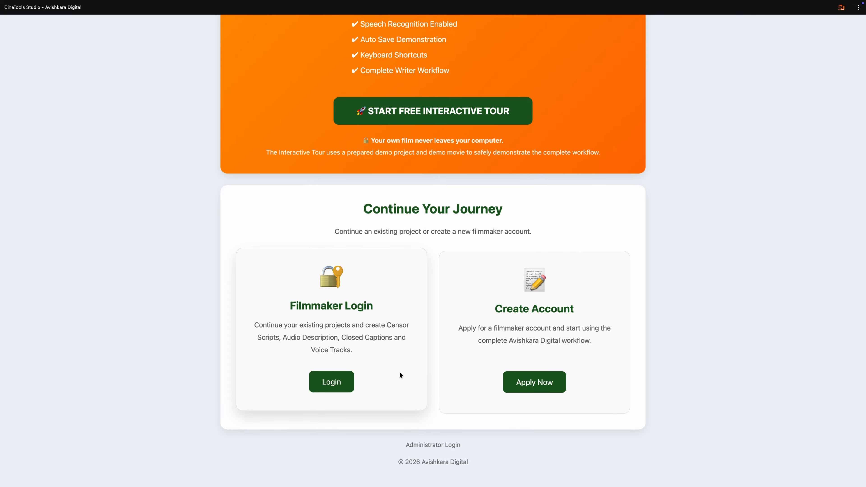
# - Start the free interactive tour of Writer Mode with the demo project
pyautogui.scroll(5, 399, 372)
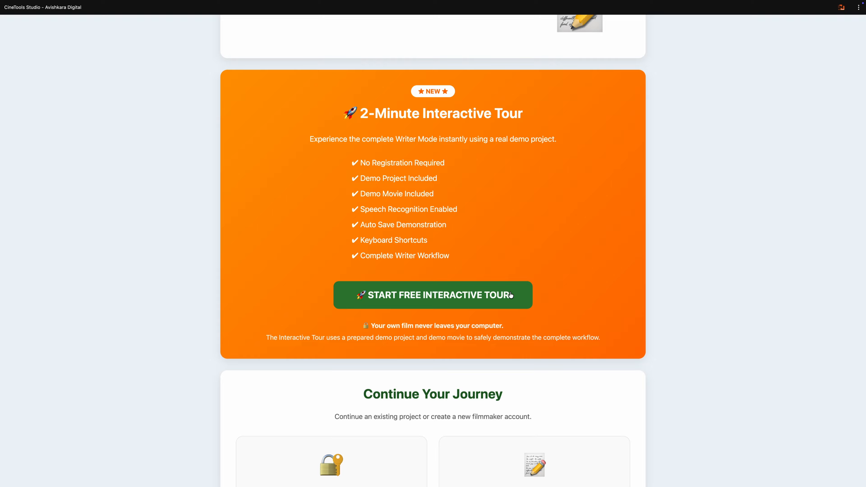
pyautogui.click(431, 294)
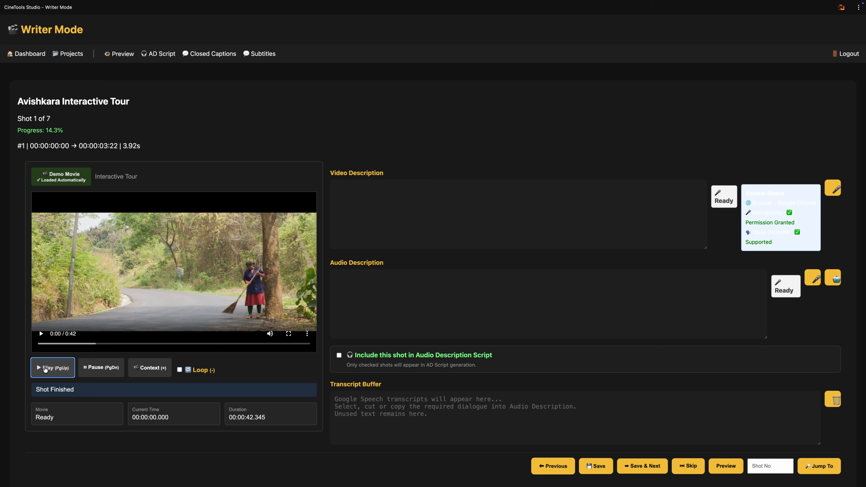
# - Jump to shot 1 of the demo movie and play it
pyautogui.click(769, 467)
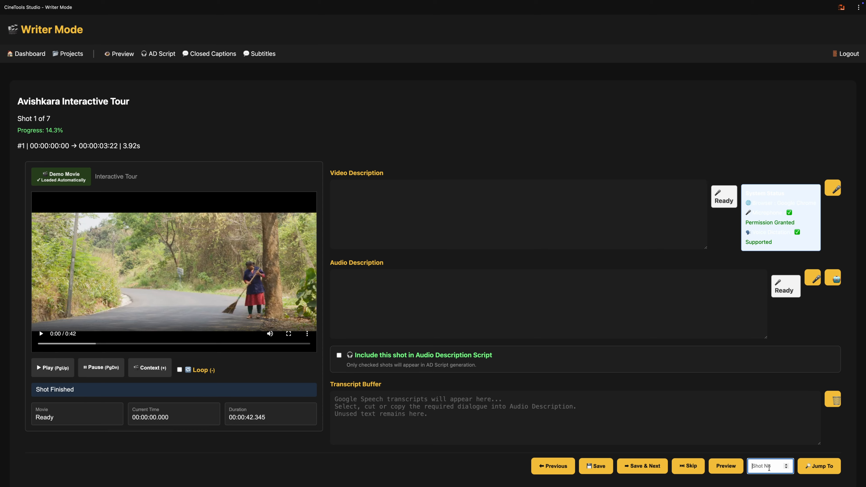
pyautogui.write('1')
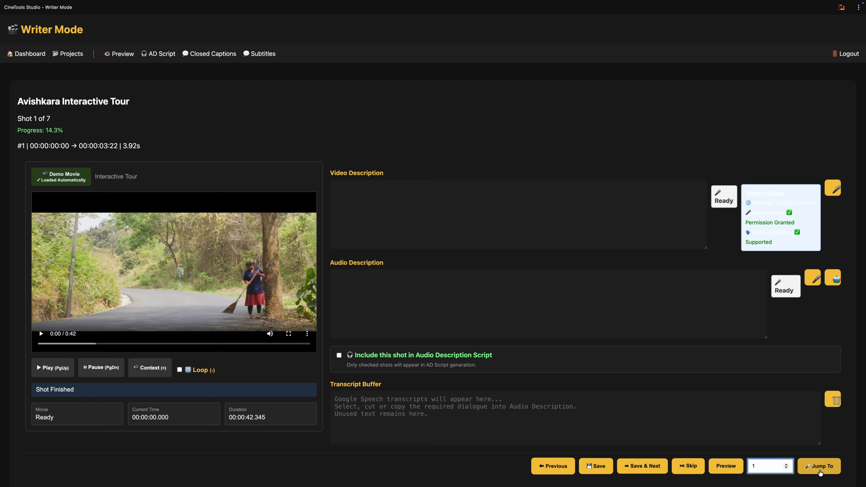
pyautogui.click(810, 471)
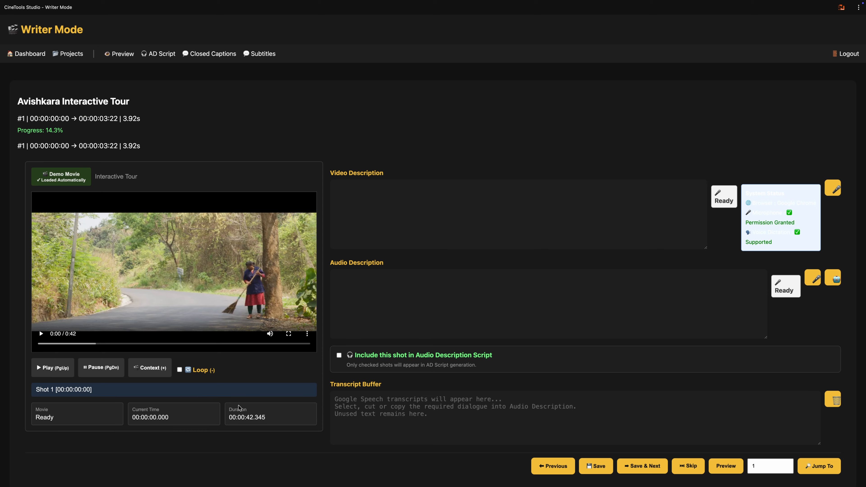
pyautogui.click(44, 371)
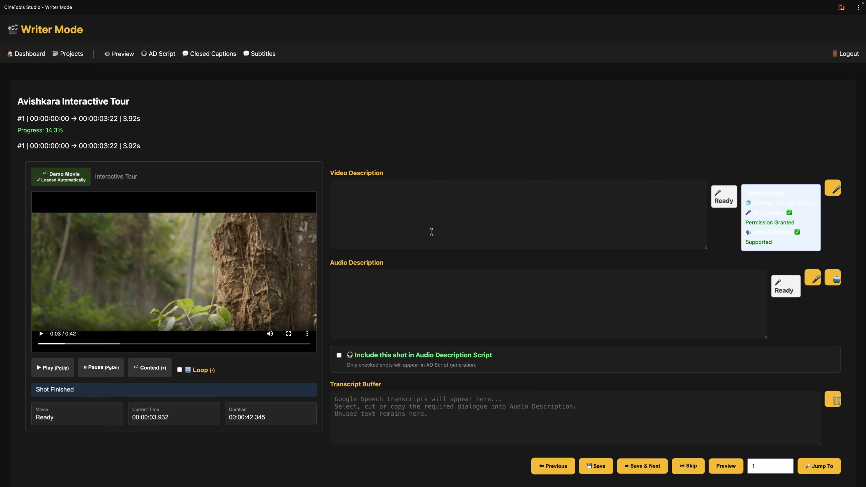
# - Dictate shot 1's video description as "റോഡിൻറെ ഒരു അരികിലൂടെ ചേർന്നുകൊണ്ട് അടിച്ചു വൃത്തിയാക്കുന്ന ഒരു സ്ത്രീ" and its audio description as "സംഗീതവും സൗണ്ട് ഇഫക്ടുകളും"
pyautogui.click(436, 212)
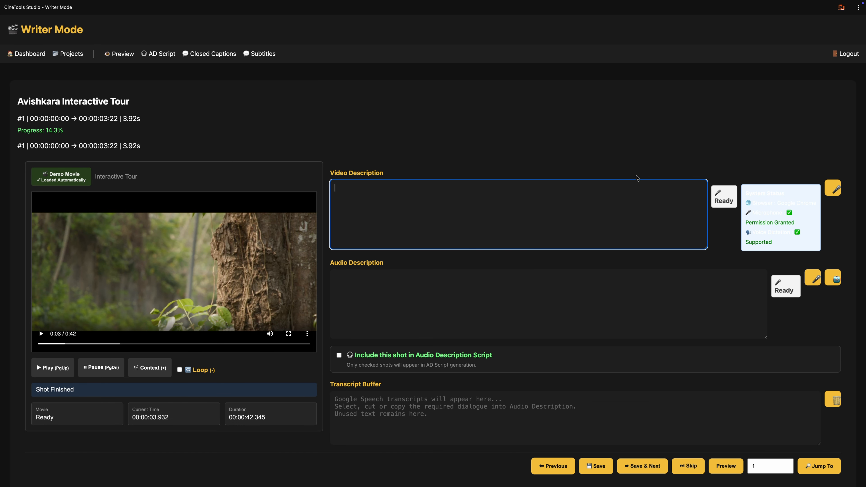
pyautogui.click(834, 190)
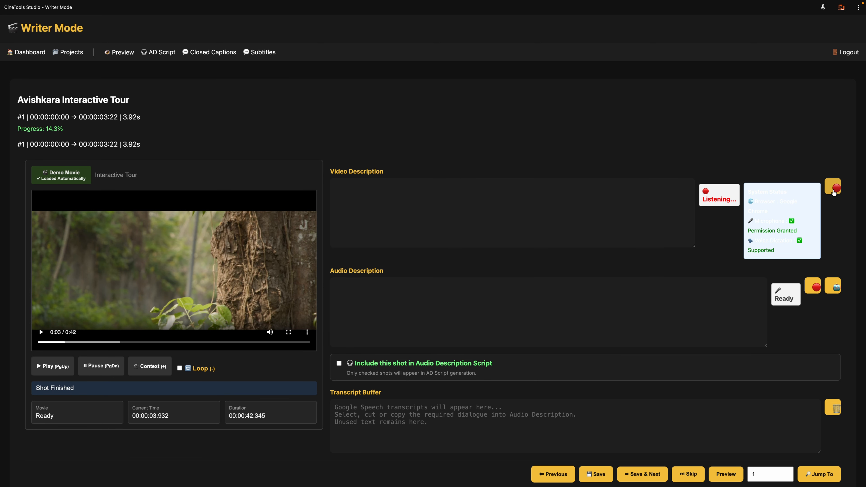
pyautogui.scroll(1, 643, 224)
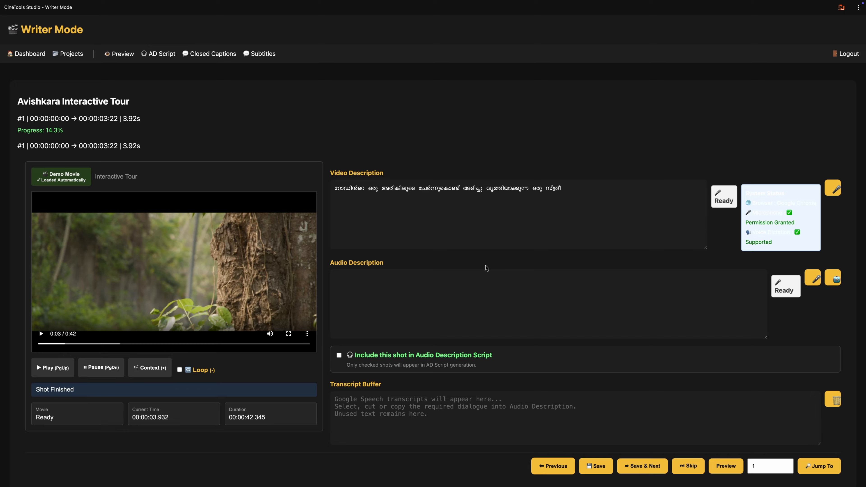
pyautogui.click(813, 284)
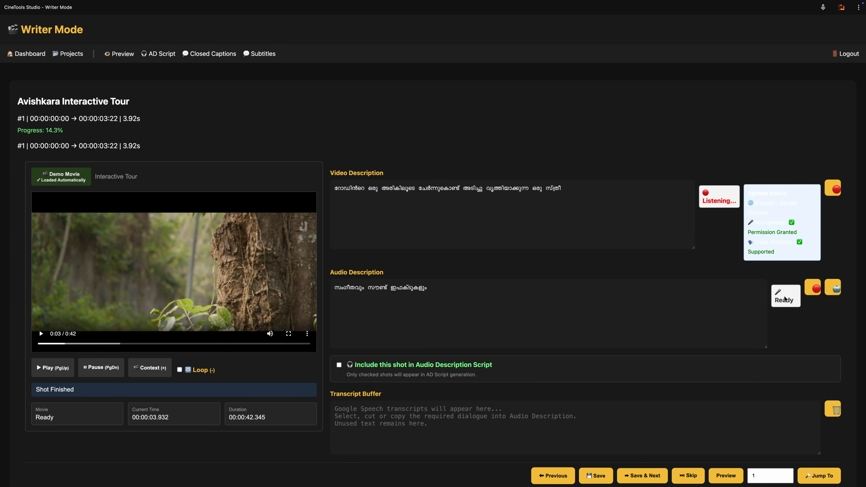
pyautogui.click(813, 288)
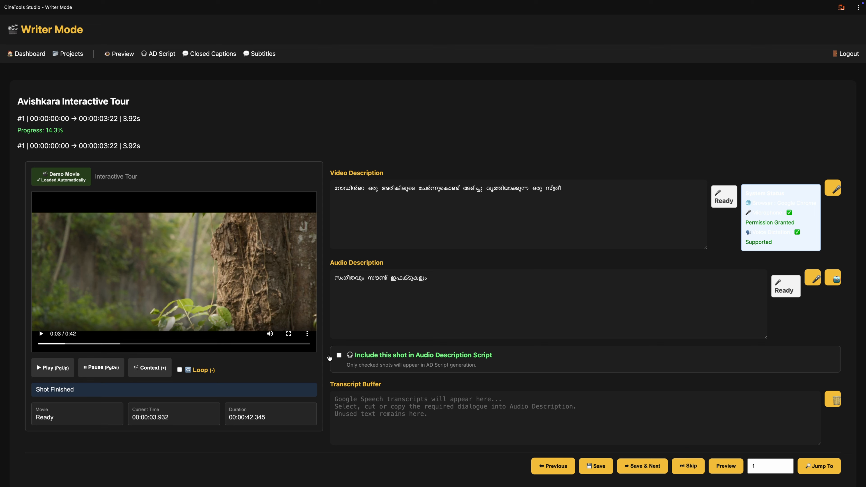
# - Include shot 1 in the Audio Description Script and save it, advancing to the next shot
pyautogui.click(339, 355)
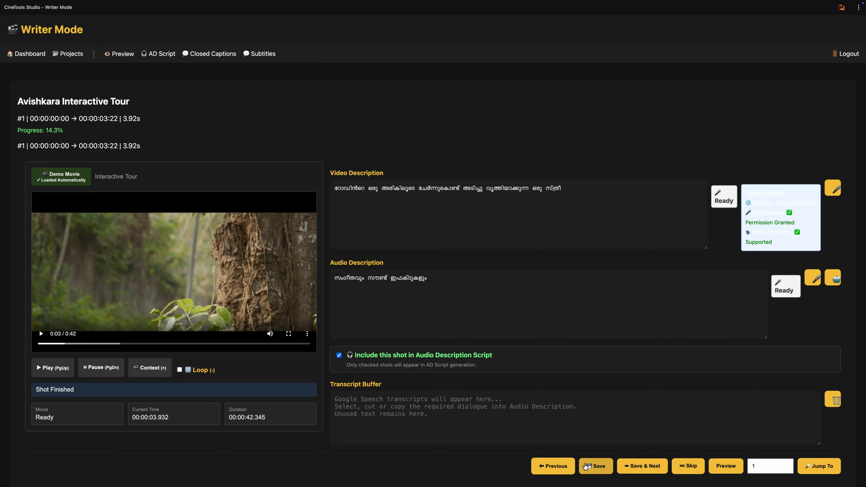
pyautogui.click(639, 469)
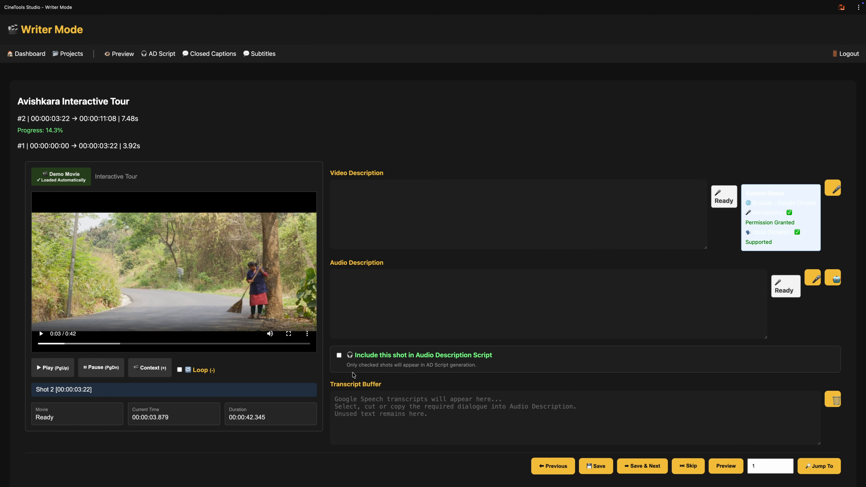
# - Play shot 2 of the demo movie and dictate its video description as "മാവേലി സംസാരിക്കുന്നു"
pyautogui.press('pageup')
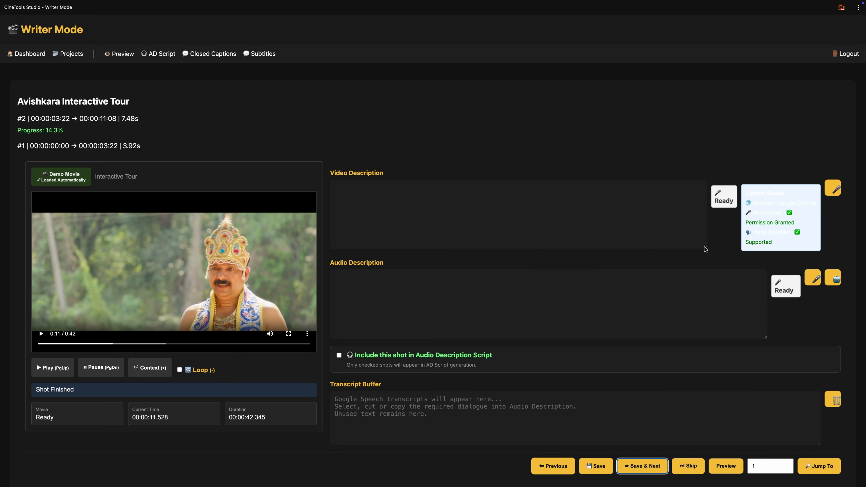
pyautogui.click(835, 190)
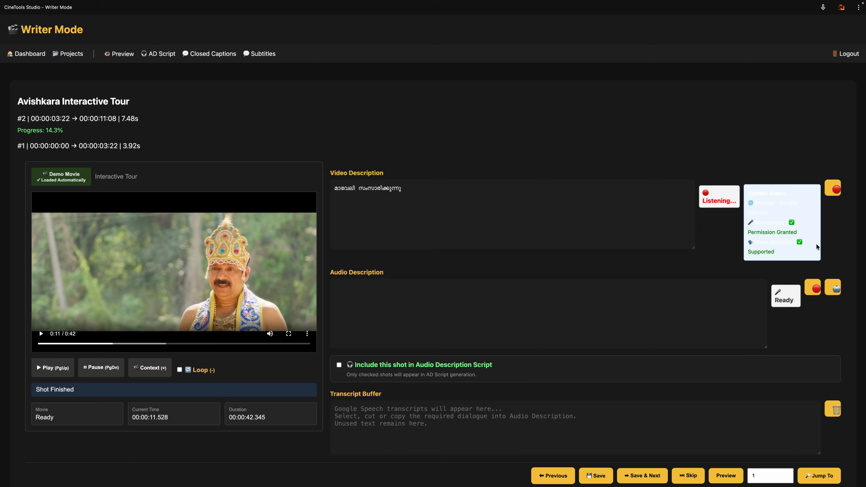
pyautogui.click(832, 190)
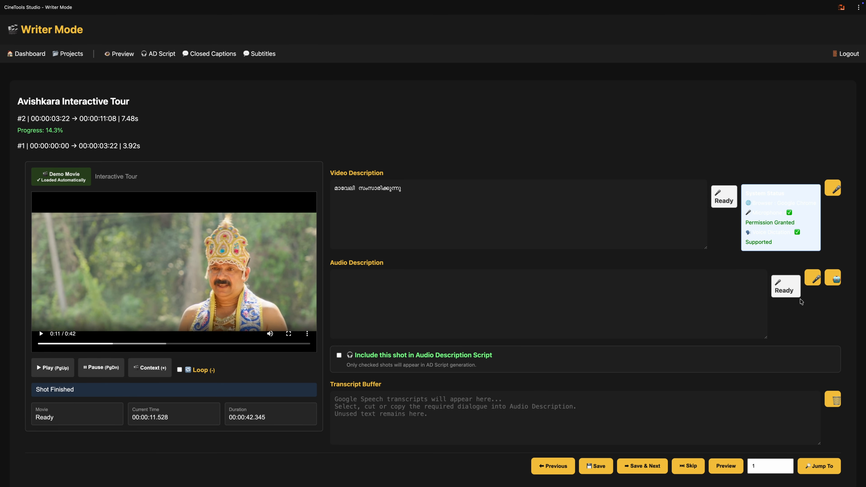
# - Dictate shot 2's audio description as "അതിശയകരമായിരിക്കുന്നു മന്ത്രി. കേരളത്തിലെ റോഡുകളെല്ലാം ഇതുപോലെ നിത്യവും അടിച്ചു വൃത്തിയാക്കാറുണ്ട്", adding the full stop, and save it, advancing to shot 3
pyautogui.click(815, 281)
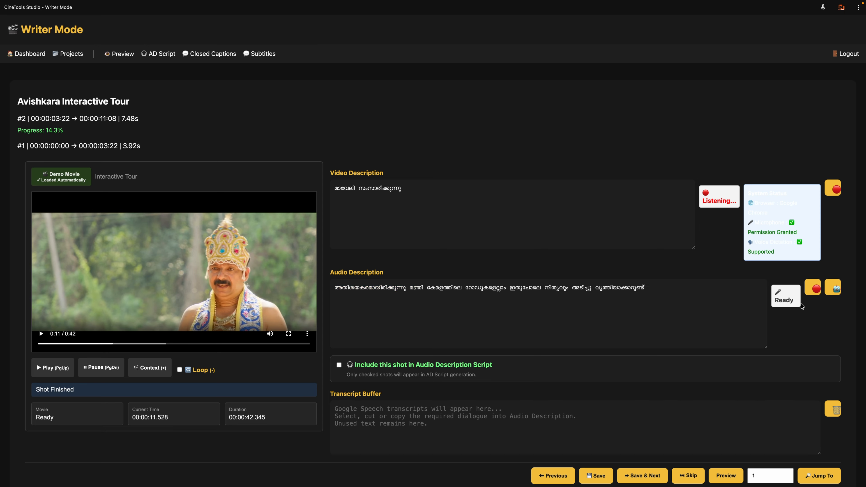
pyautogui.click(813, 287)
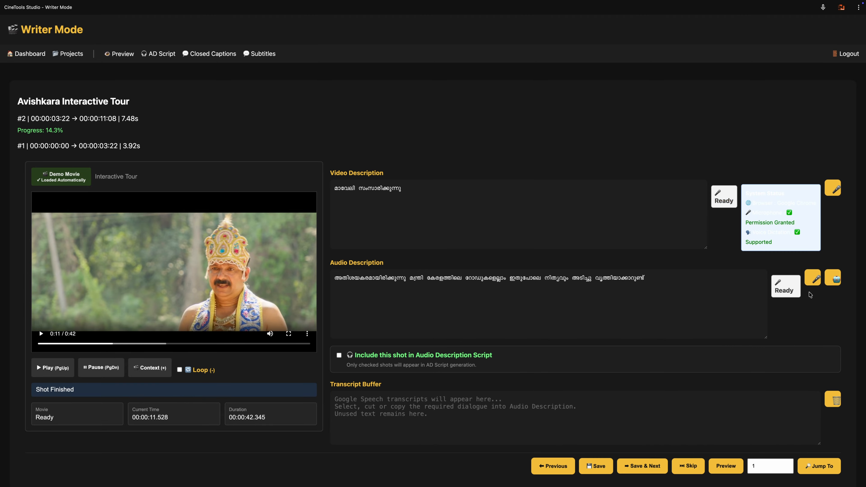
pyautogui.click(422, 283)
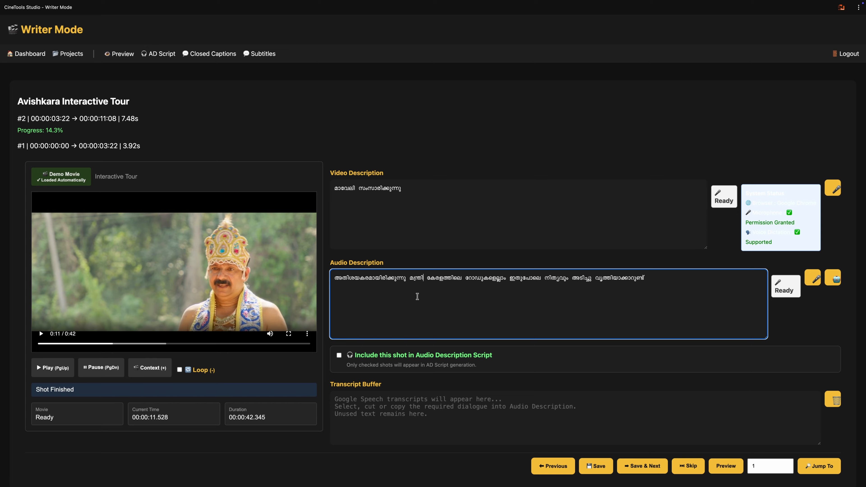
pyautogui.write('.')
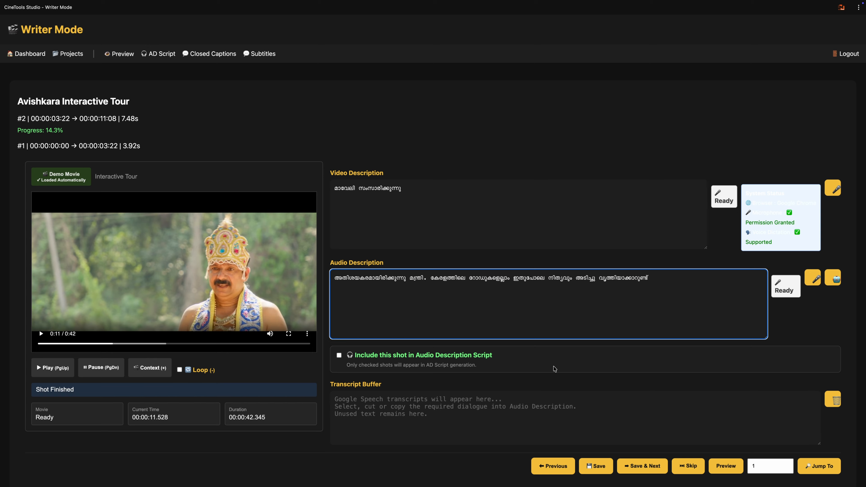
pyautogui.click(647, 471)
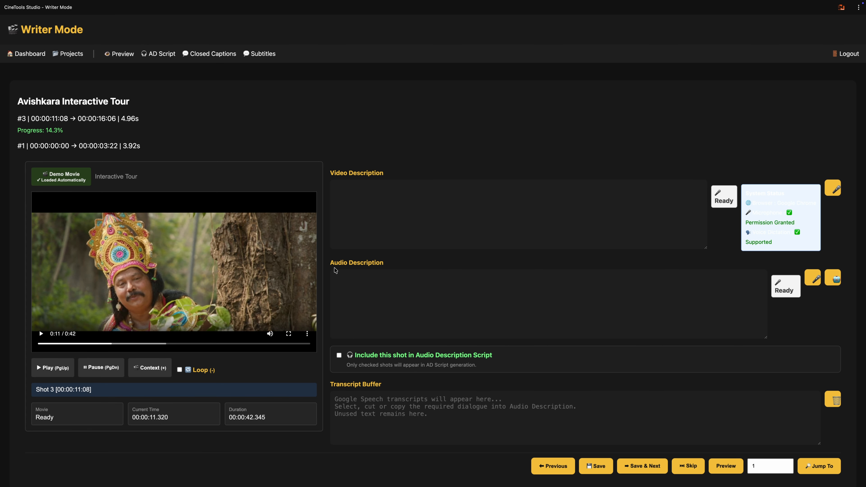
# - Play shot 3 and dictate its video description as "മന്ത്രി മാവേലിക്ക് മറുപടി പറയുന്നു"
pyautogui.press('pageup')
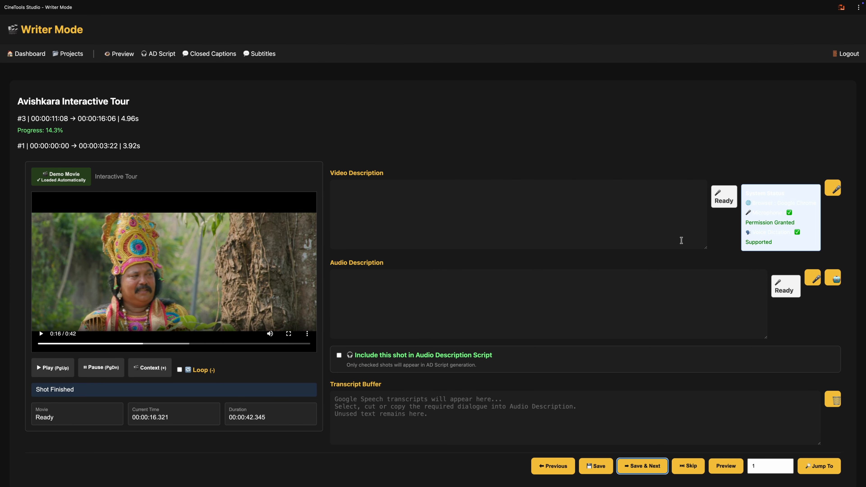
pyautogui.click(836, 191)
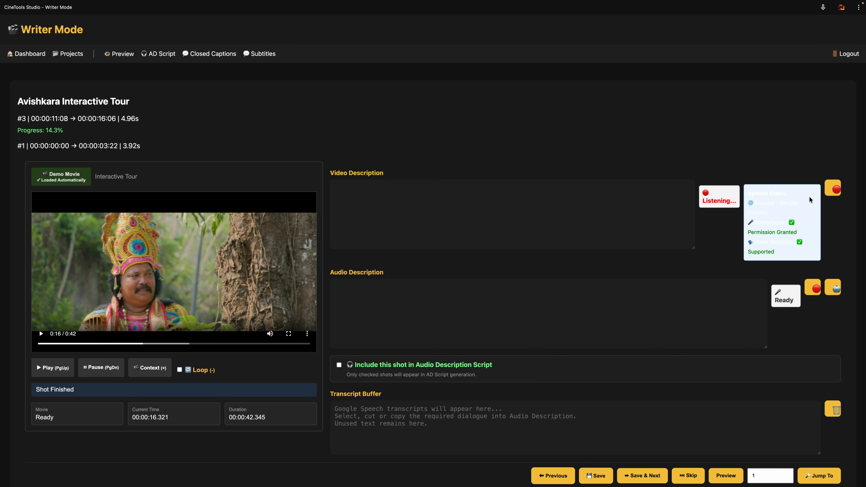
pyautogui.click(827, 195)
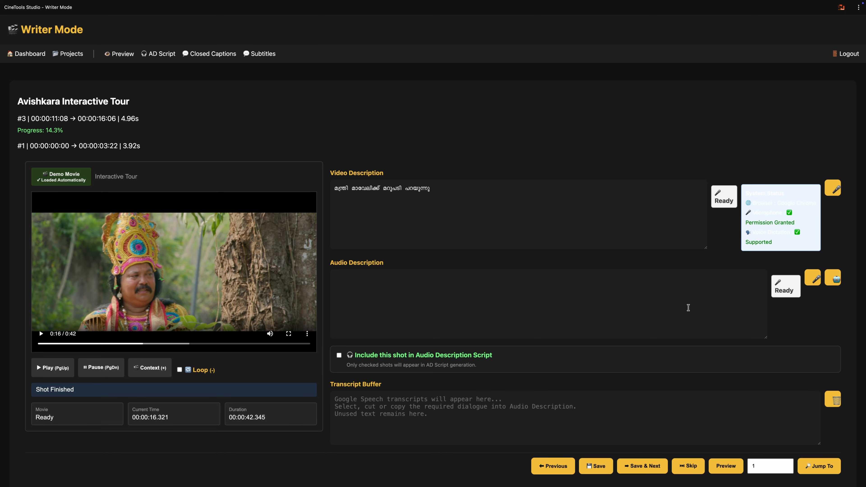
# - Transcribe the movie dialogue for shot 3 and try moving the passage beginning "നമ്മുടെ കാലത്ത് പോലും" from the transcript buffer into its audio description
pyautogui.click(834, 280)
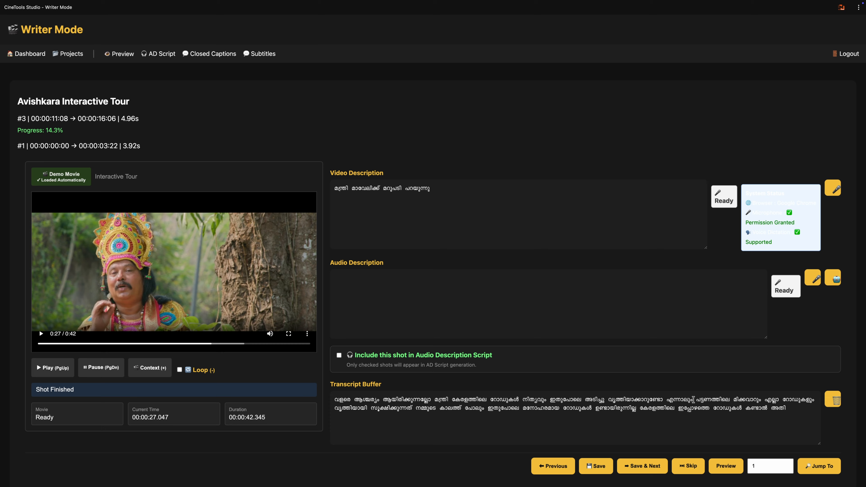
pyautogui.moveTo(694, 399); pyautogui.dragTo(413, 409)
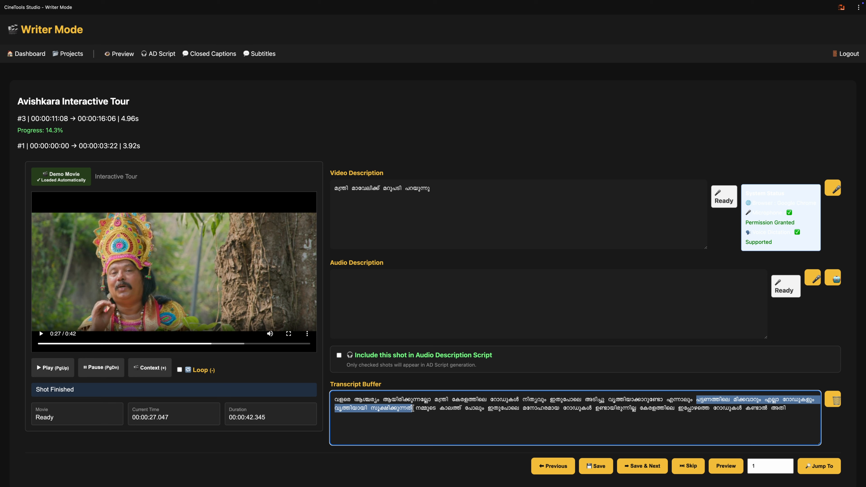
pyautogui.press('BackSpace')
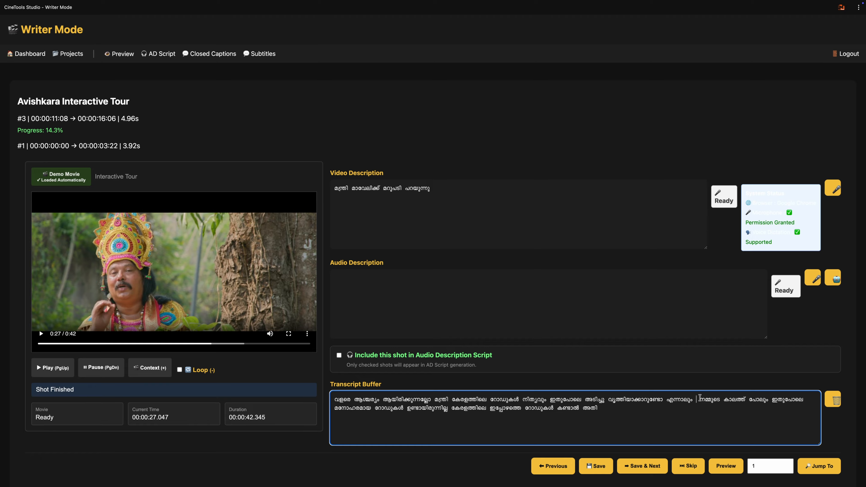
pyautogui.moveTo(699, 400); pyautogui.dragTo(599, 408)
pyautogui.hotkey('ctrl', 'x')
pyautogui.click(434, 315)
pyautogui.hotkey('ctrl', 'v')
# - Replay shot 3, clear its audio description, dictate it again, and save the shot, advancing to shot 4
pyautogui.click(55, 371)
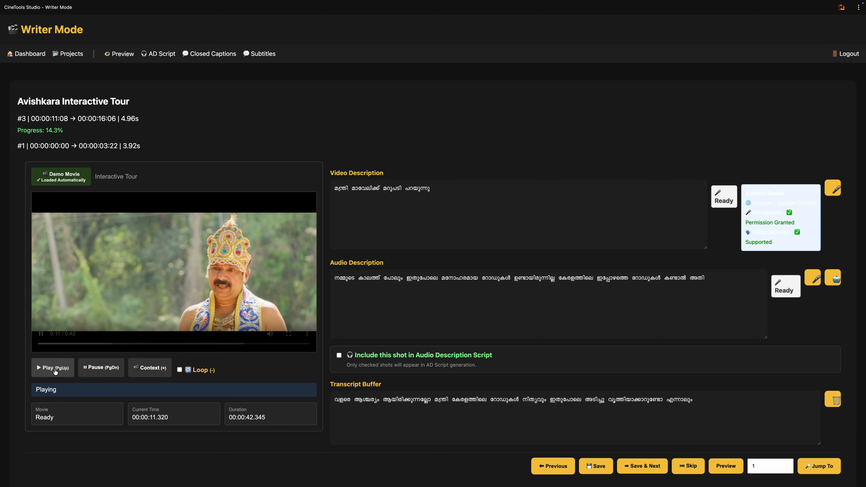
pyautogui.moveTo(706, 279); pyautogui.dragTo(334, 278)
pyautogui.press('BackSpace')
pyautogui.click(813, 278)
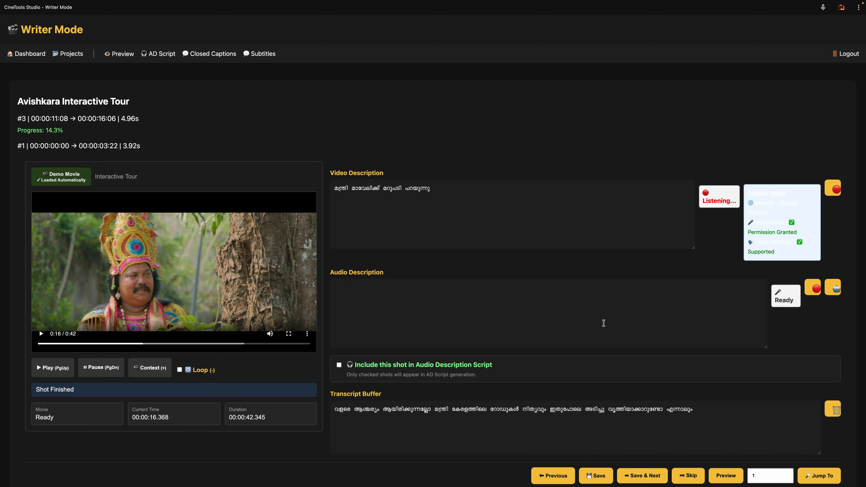
pyautogui.click(813, 288)
pyautogui.click(642, 465)
# - Empty the transcript buffer, then play shot 4 and dictate its video description as "മാവേലി തമ്പുരാൻ മറുപടി പറയുന്നു"
pyautogui.moveTo(702, 400); pyautogui.dragTo(275, 387)
pyautogui.press('BackSpace')
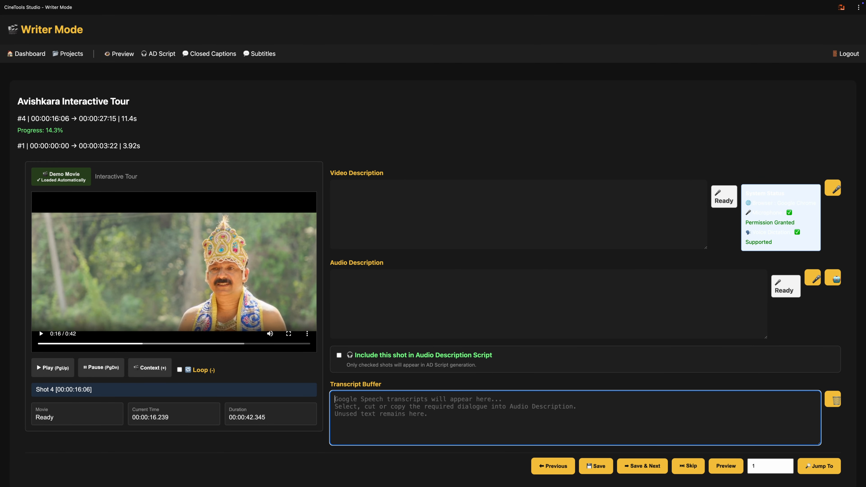
pyautogui.click(52, 367)
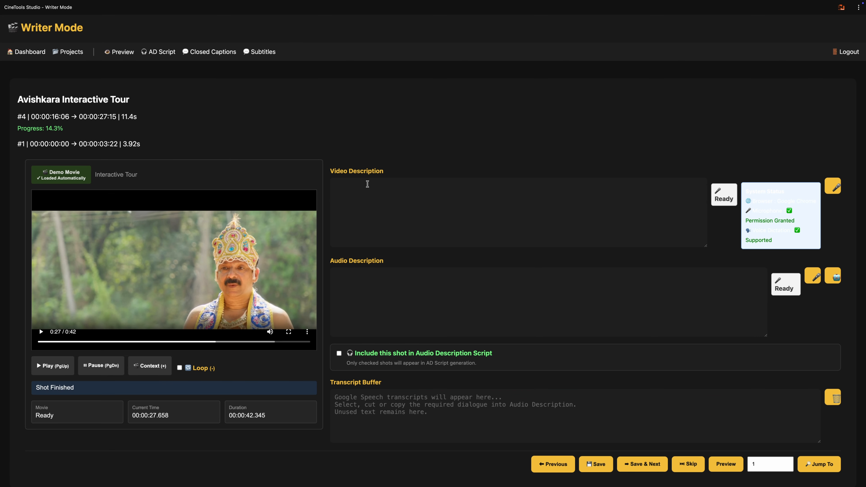
pyautogui.click(838, 191)
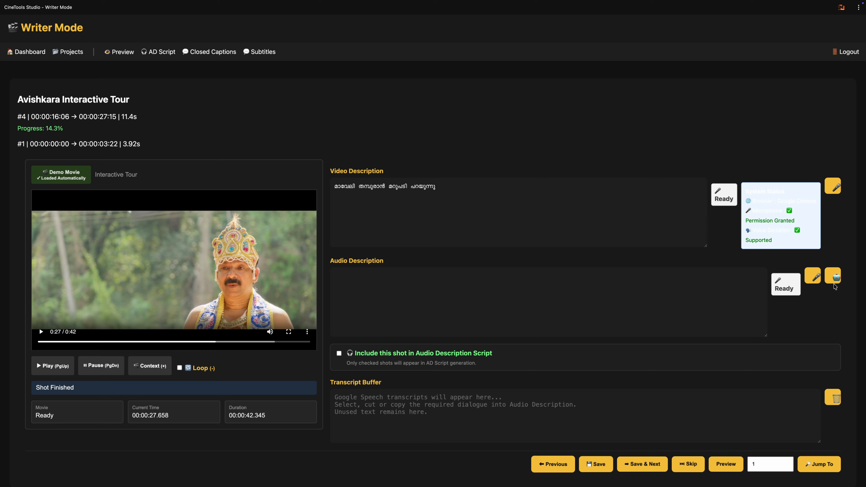
# - Transcribe shot 4's dialogue and move the passage from "ഗംഭീരം തന്നെ മന്ത്രി" to "അതിമനോഹരമാണ്" into its audio description, adding a comma after "ഉണ്ടായിരുന്നില്ല" and a final full stop
pyautogui.click(835, 282)
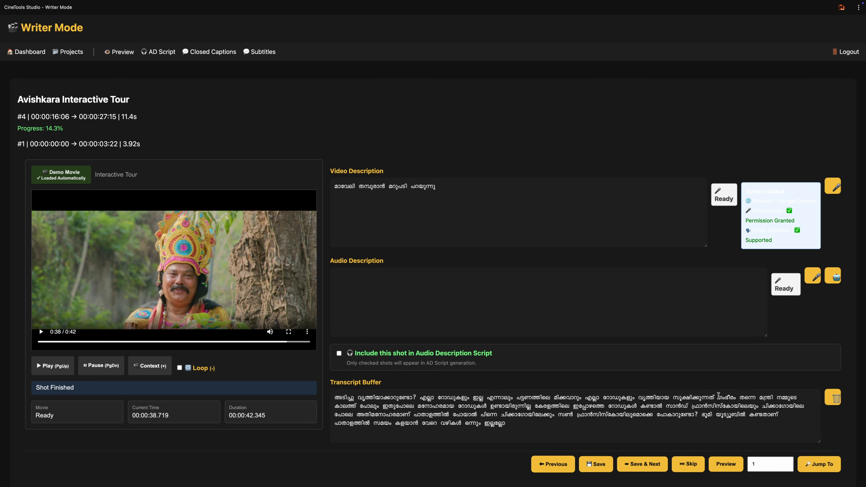
pyautogui.moveTo(719, 397); pyautogui.dragTo(412, 415)
pyautogui.press('super+x')
pyautogui.click(427, 294)
pyautogui.press('super+v')
pyautogui.write('.')
pyautogui.click(615, 276)
pyautogui.write(',')
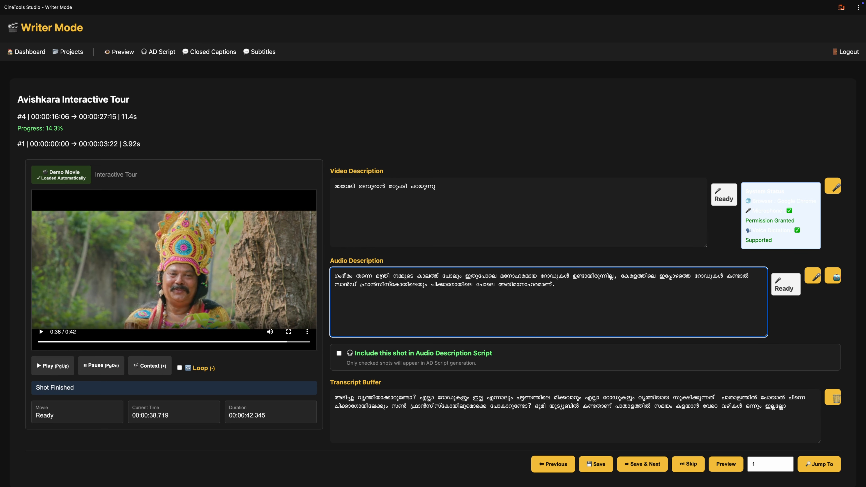
# - Cut the passage from "എല്ലാ റോഡുകളും ഇല്ല" to "സൂക്ഷിക്കുന്നത്" out of the transcript buffer and save shot 4, advancing to shot 5
pyautogui.moveTo(714, 398); pyautogui.dragTo(418, 398)
pyautogui.press('super+x')
pyautogui.click(643, 464)
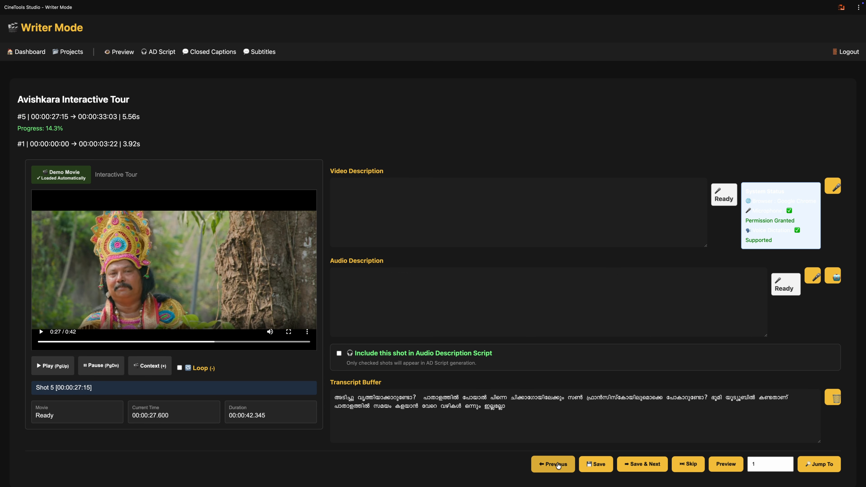
# - Return to shot 4, cut the question beginning "പാതാളത്തിൽ പോയാൽ" from the transcript buffer, and save, advancing to shot 5
pyautogui.click(557, 465)
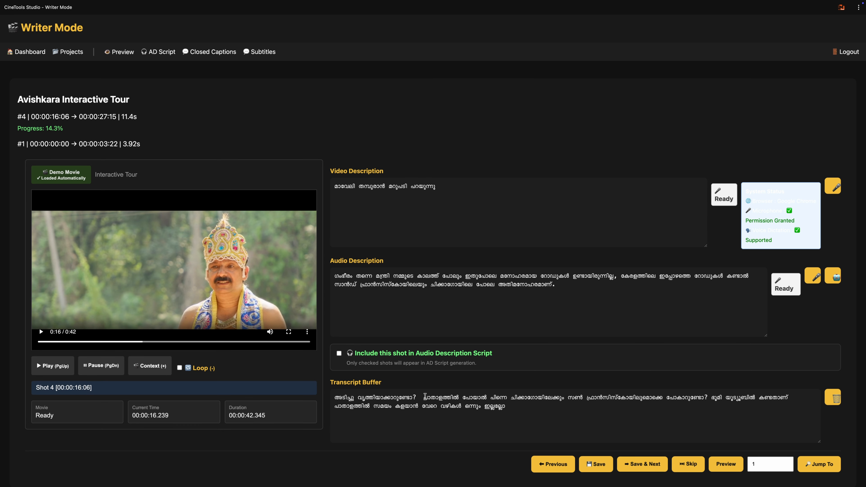
pyautogui.moveTo(425, 397); pyautogui.dragTo(708, 398)
pyautogui.press('super+x')
pyautogui.click(642, 464)
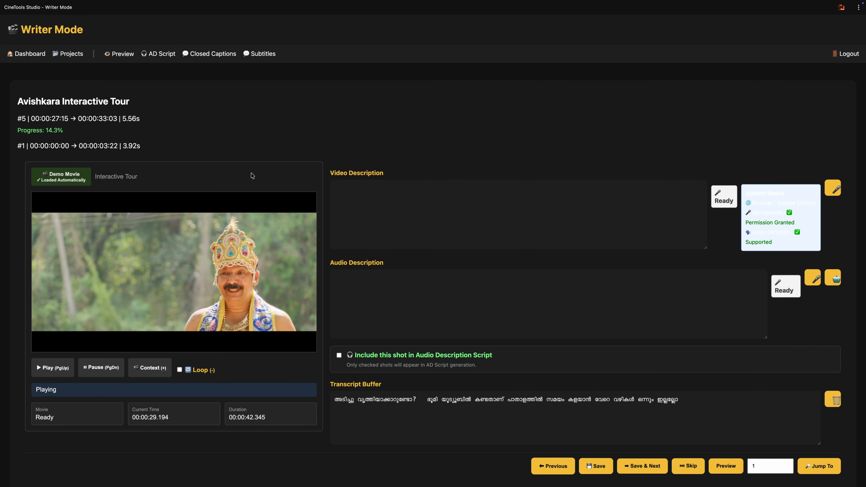
# - Dictate shot 5's video description as "മന്ത്രി ചോദിക്കുന്നു" and paste the cut question beginning "പാതാളത്തിൽ പോയാൽ" as its audio description
pyautogui.click(833, 188)
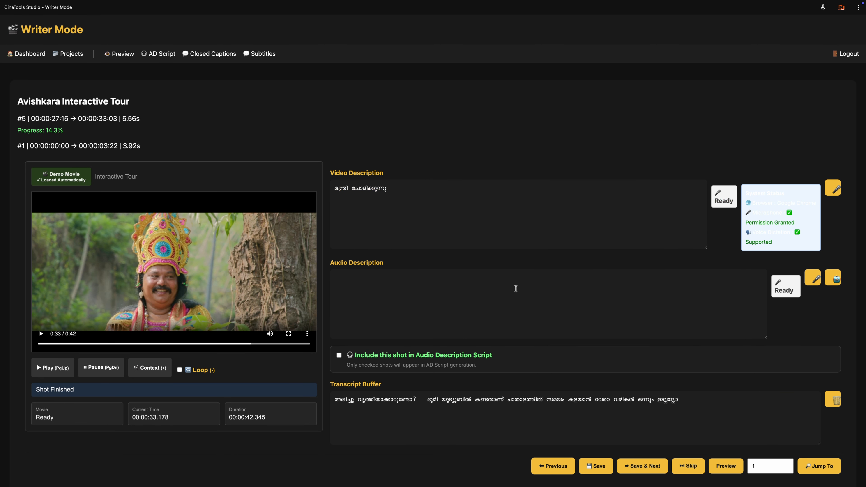
pyautogui.click(517, 289)
pyautogui.press('super+v')
pyautogui.click(338, 283)
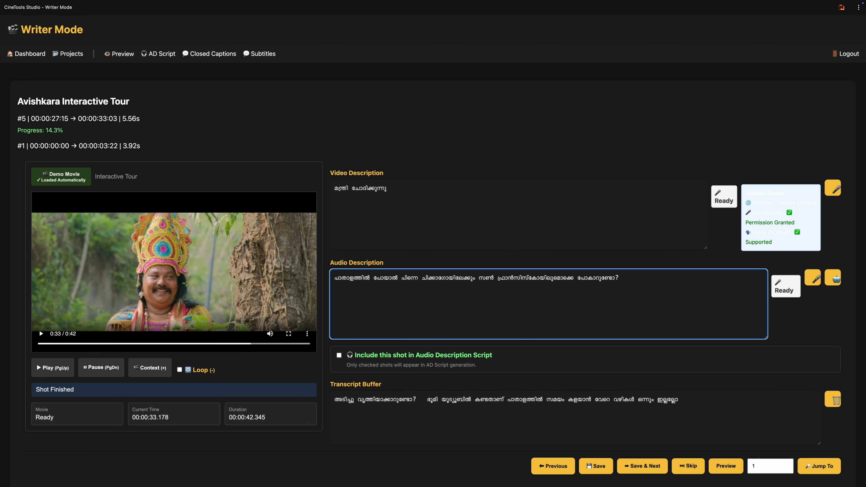
pyautogui.click(813, 279)
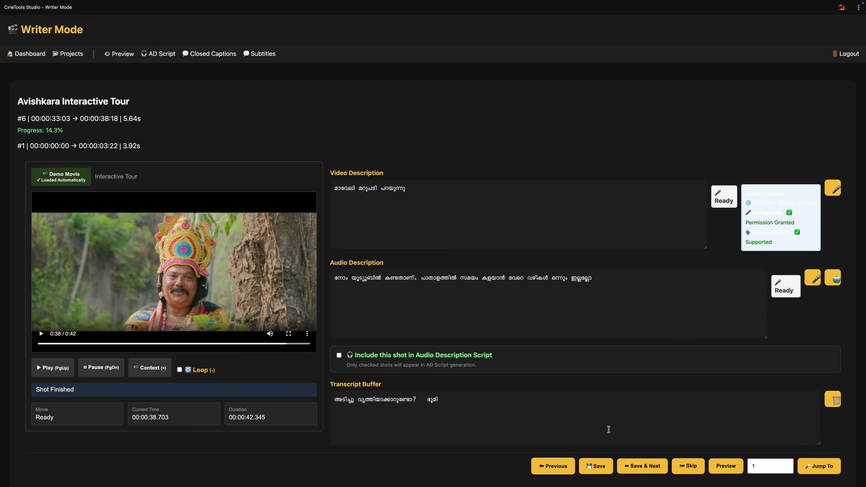
# - Save shot 6 to advance to shot 7 and enter "ദ ആരോ വരുന്നുണ്ട്" as shot 7's audio description
pyautogui.click(642, 466)
pyautogui.click(495, 294)
pyautogui.write('de')
pyautogui.write(' ആരോ വരുന്നുണ്ട്')
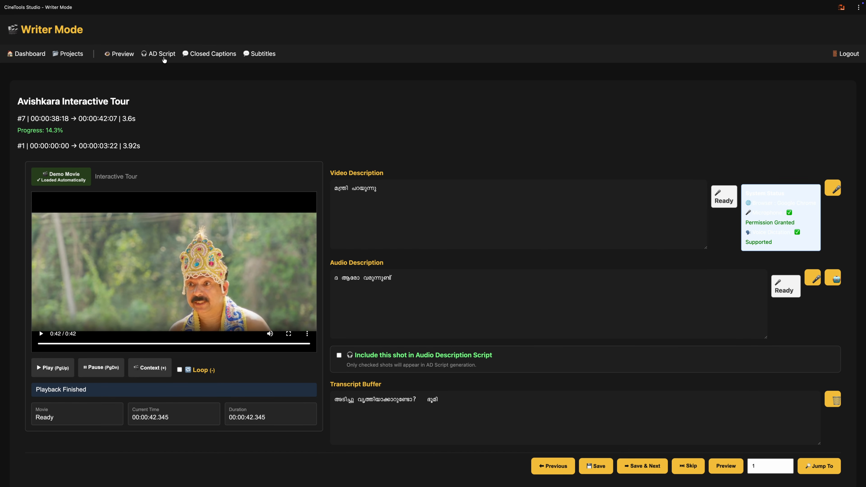
# - Open the project's Audio Description Script to review its cues
pyautogui.click(162, 54)
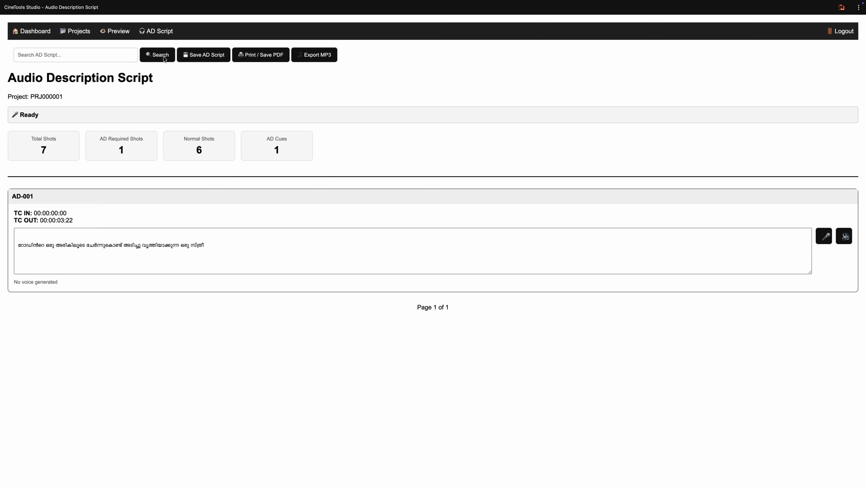
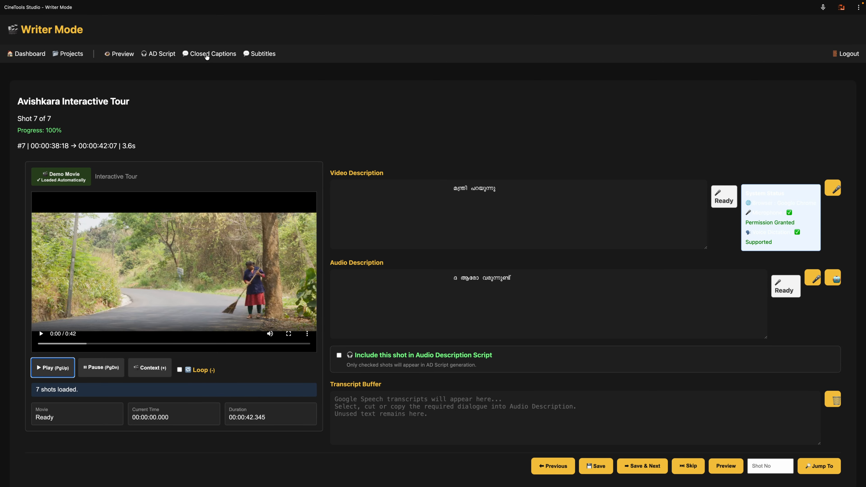
# - Open the demo project in the Closed Caption Editor and save shot 1's caption, advancing to shot 2
pyautogui.click(205, 55)
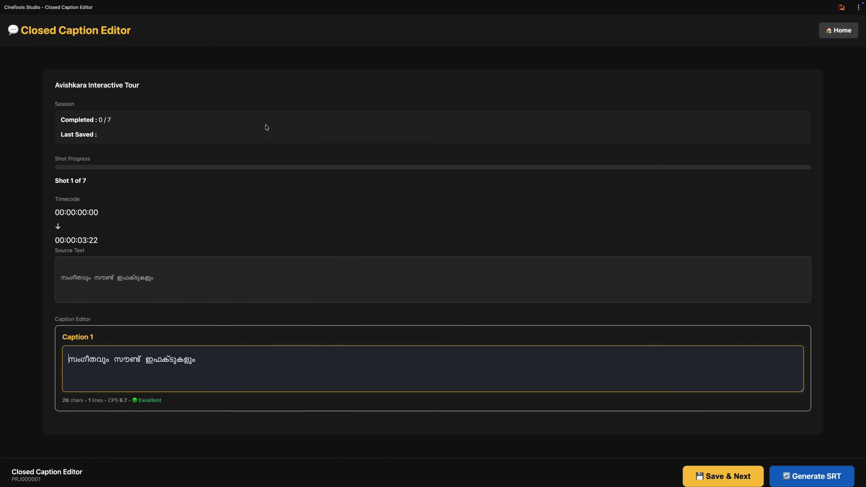
pyautogui.scroll(-1, 266, 126)
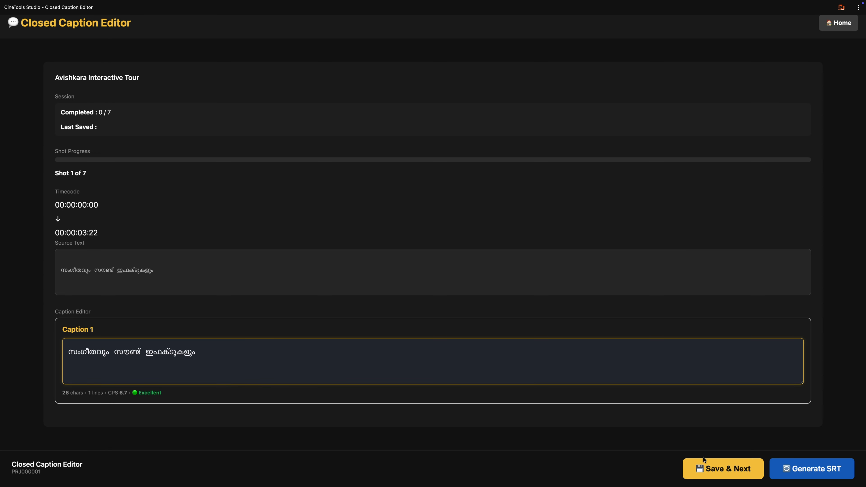
pyautogui.click(710, 470)
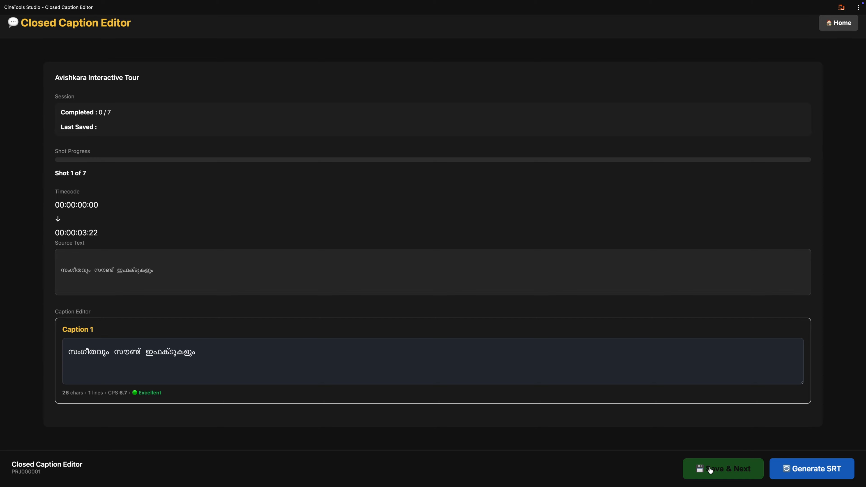
# - Review and save the closed captions of shots 2 and 3, advancing to shot 4
pyautogui.scroll(-2, 508, 414)
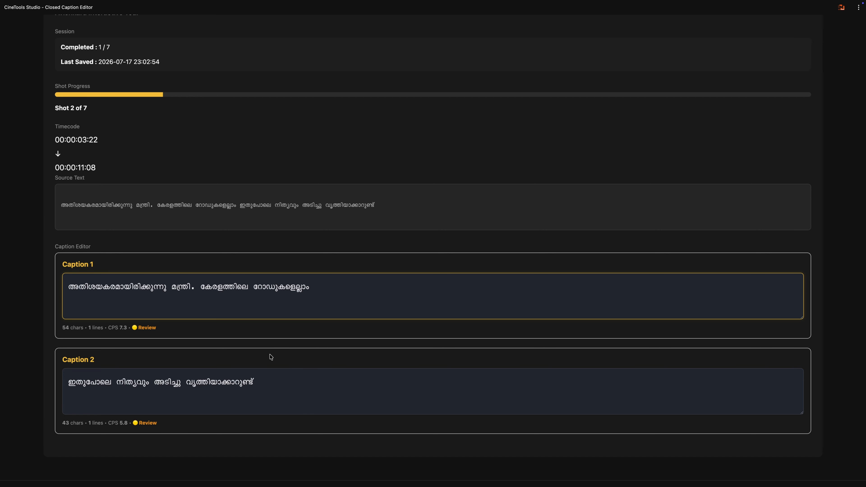
pyautogui.scroll(-1, 270, 356)
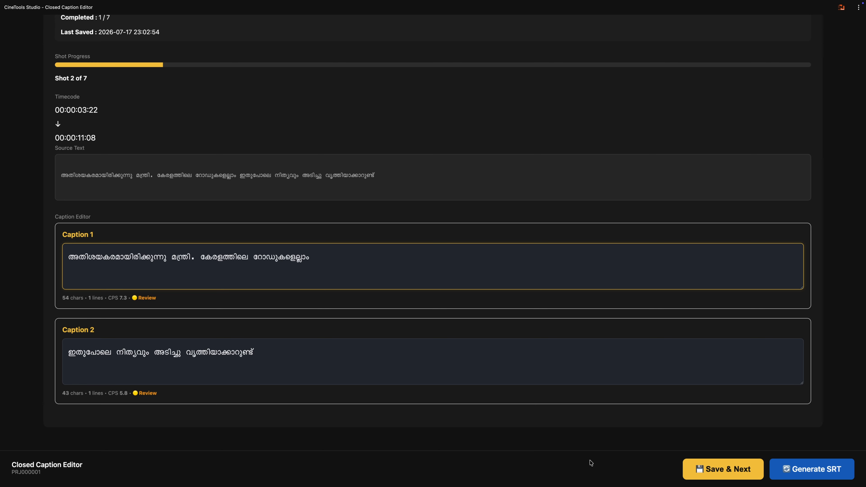
pyautogui.click(718, 470)
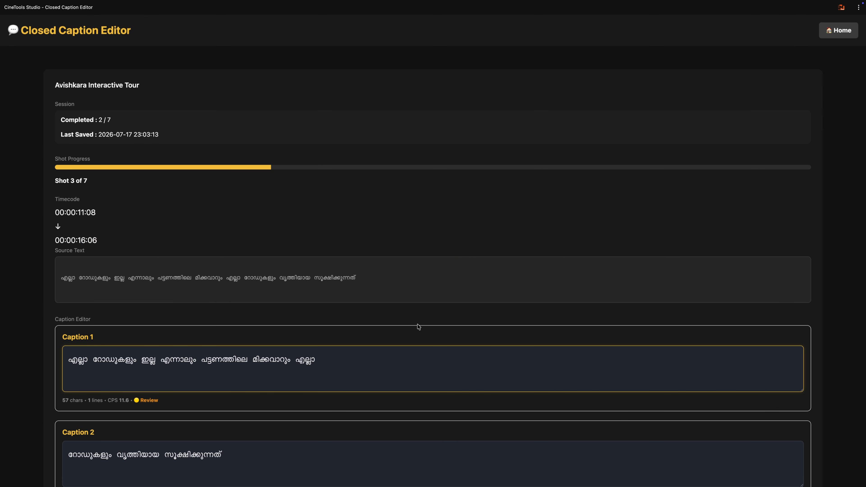
pyautogui.scroll(-2, 399, 316)
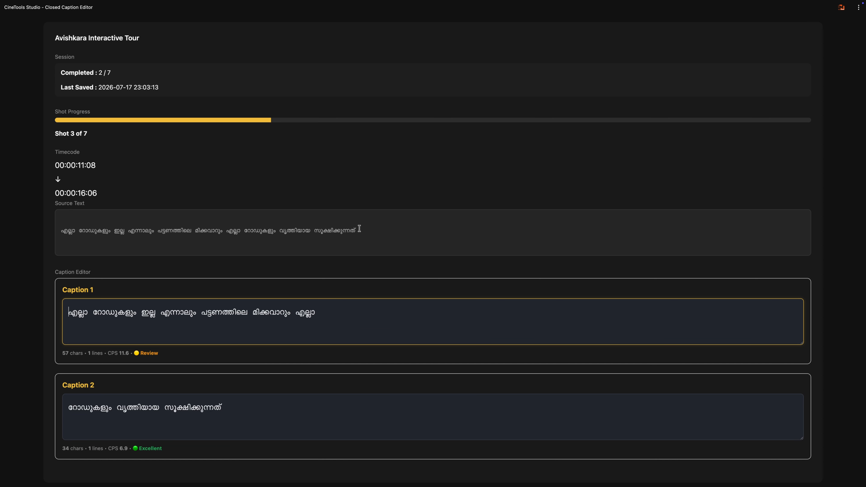
pyautogui.scroll(-2, 265, 312)
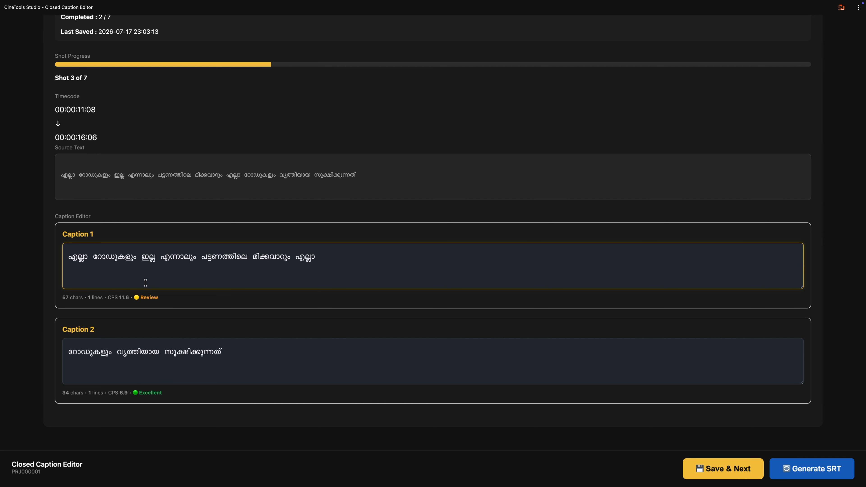
pyautogui.click(732, 473)
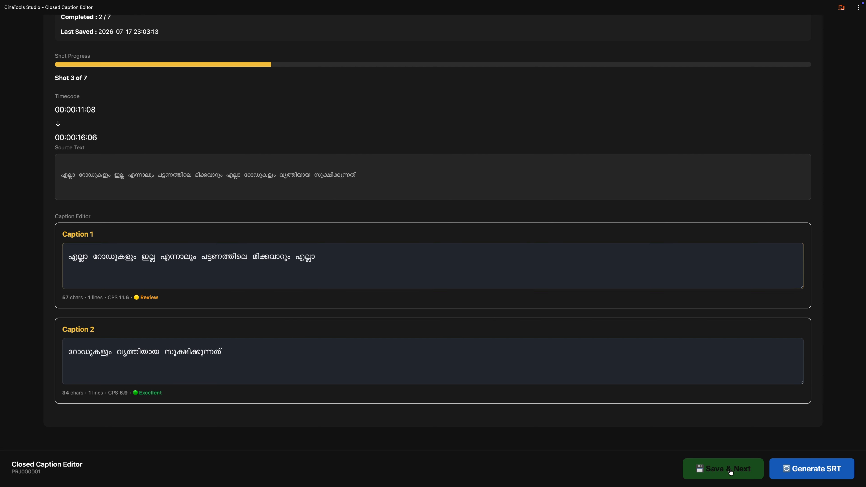
# - Review and save the closed captions of shots 4 and 5, advancing to shot 6
pyautogui.scroll(-2, 523, 398)
pyautogui.scroll(-2, 523, 398)
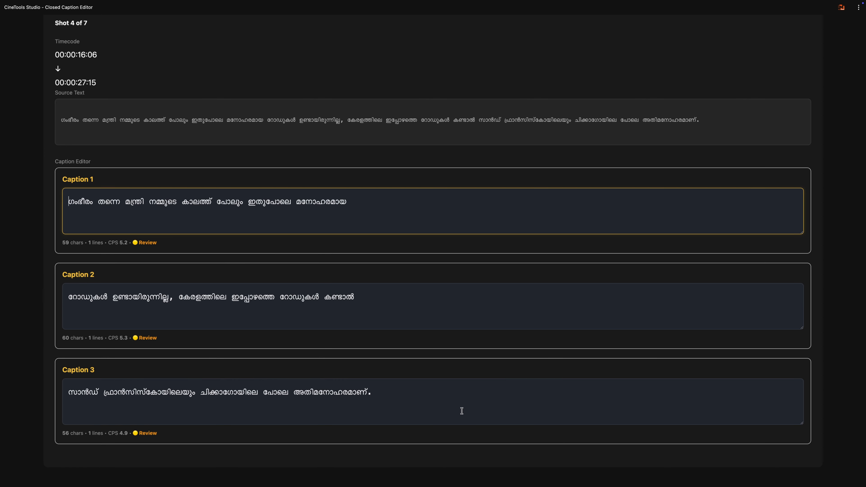
pyautogui.scroll(-2, 378, 319)
pyautogui.click(723, 471)
pyautogui.scroll(-4, 519, 407)
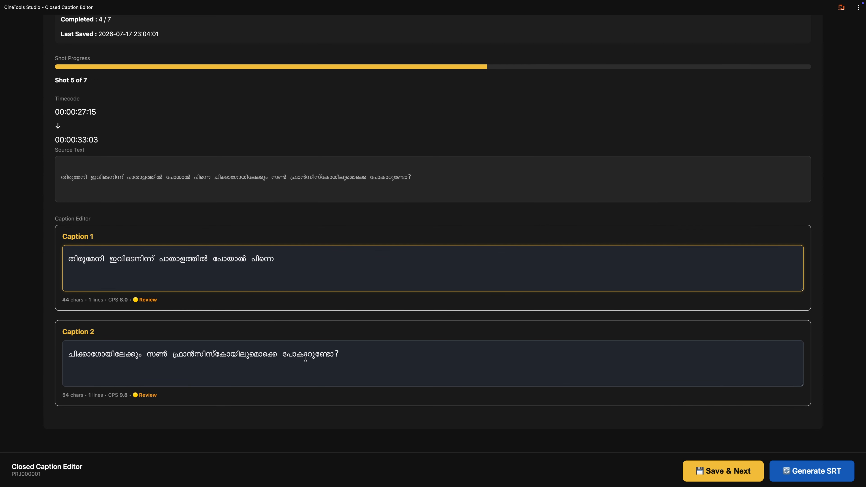
pyautogui.click(687, 465)
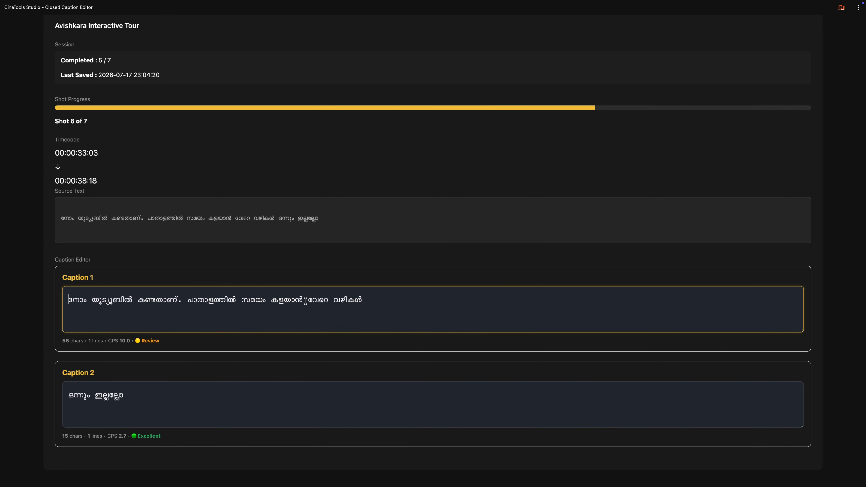
# - Move "വേറെ വഴികൾ" from shot 6's first caption to the start of its second, and save shots 6 and 7
pyautogui.moveTo(306, 301); pyautogui.dragTo(389, 302)
pyautogui.press('super+x')
pyautogui.click(67, 405)
pyautogui.press('super+v')
pyautogui.scroll(-2, 232, 382)
pyautogui.click(720, 468)
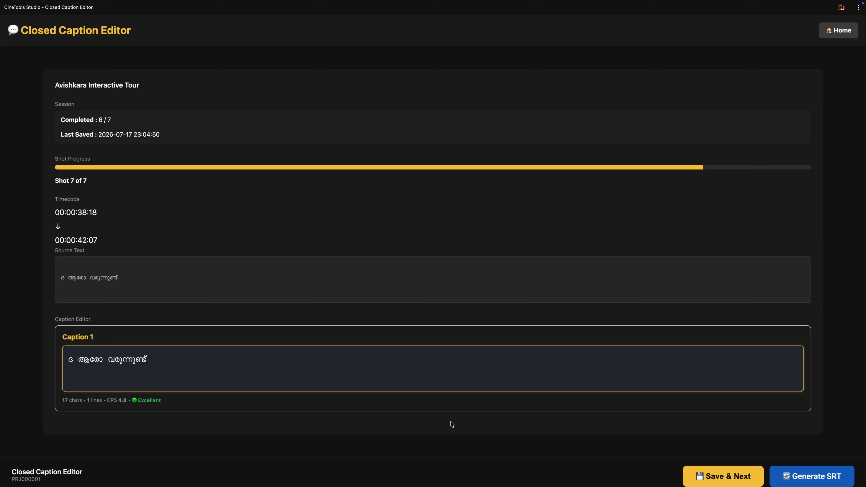
pyautogui.click(712, 480)
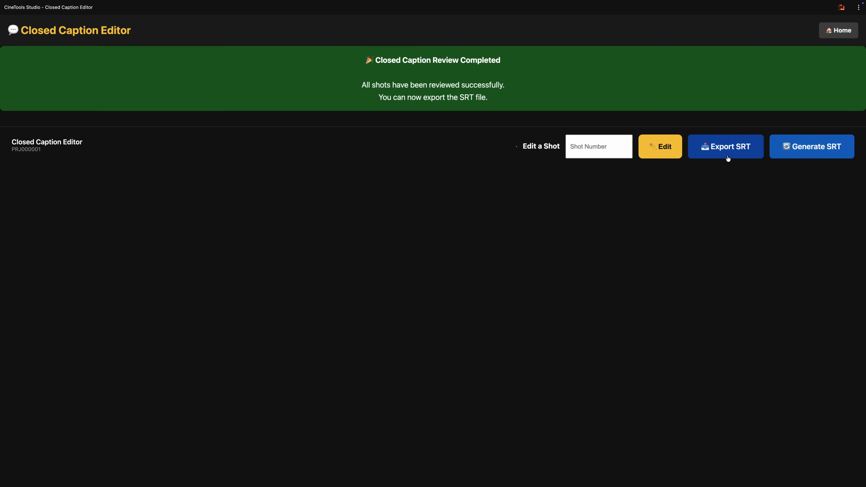
# - Reopen the Avishkara Interactive Tour project, run its English subtitle translation and continue to the Subtitle Editor
pyautogui.click(835, 32)
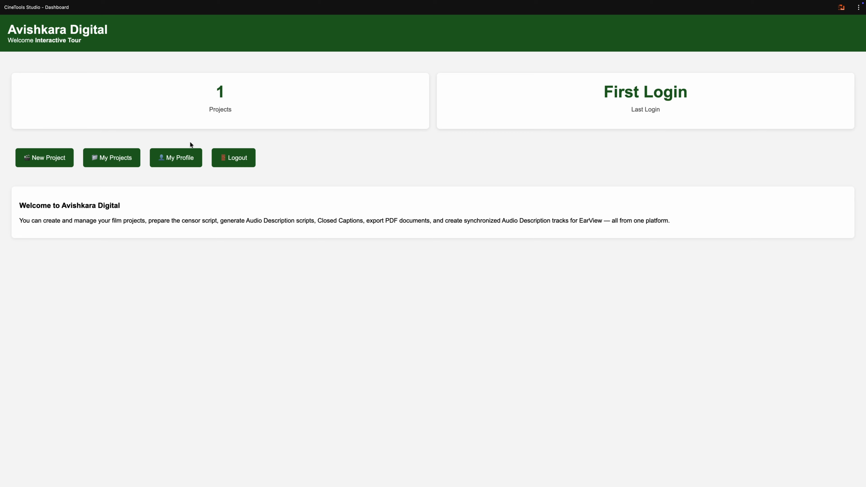
pyautogui.click(116, 158)
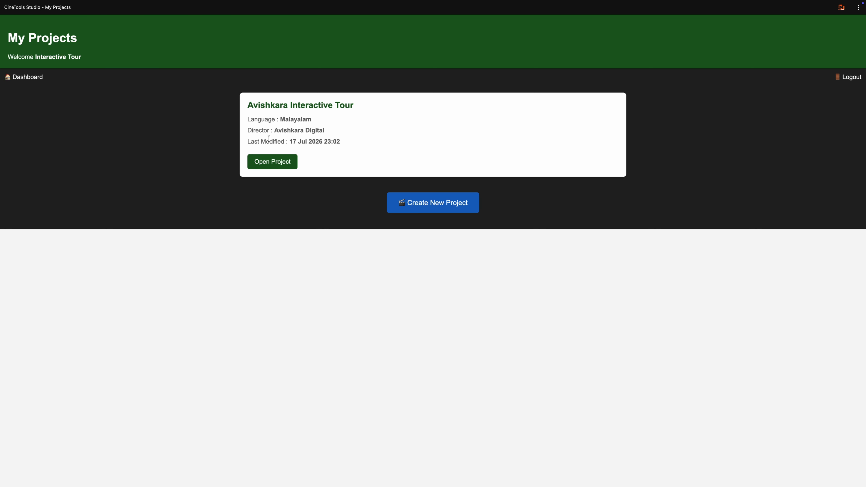
pyautogui.click(285, 161)
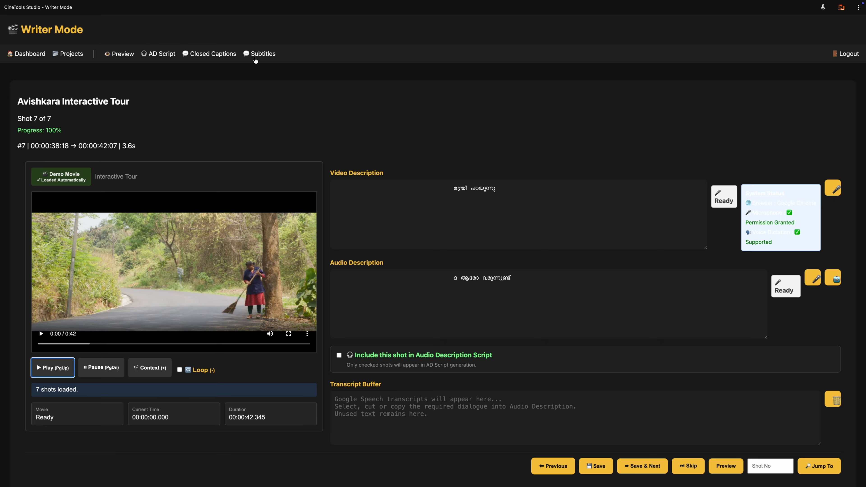
pyautogui.click(279, 101)
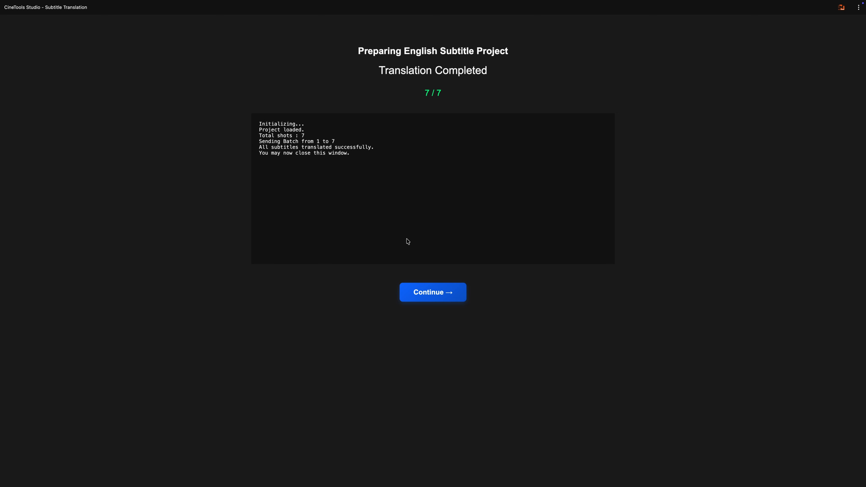
pyautogui.click(429, 299)
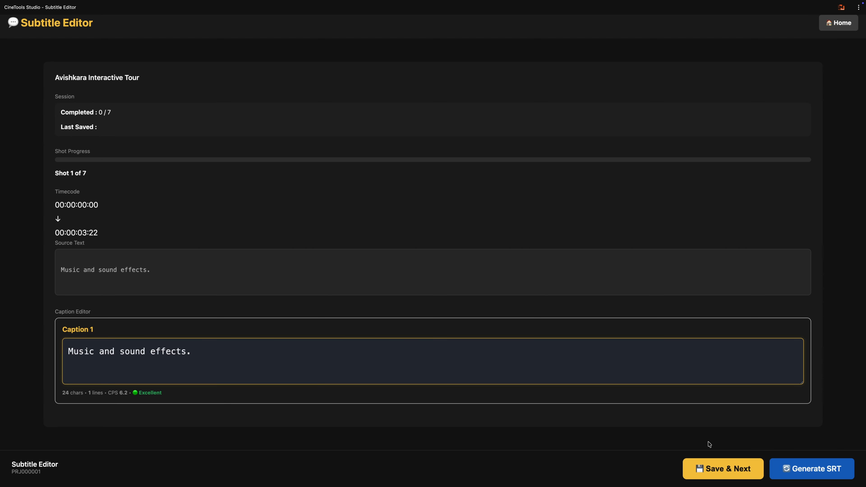
# - Review and save the English subtitles of shots 1 to 5, advancing to shot 6
pyautogui.click(715, 469)
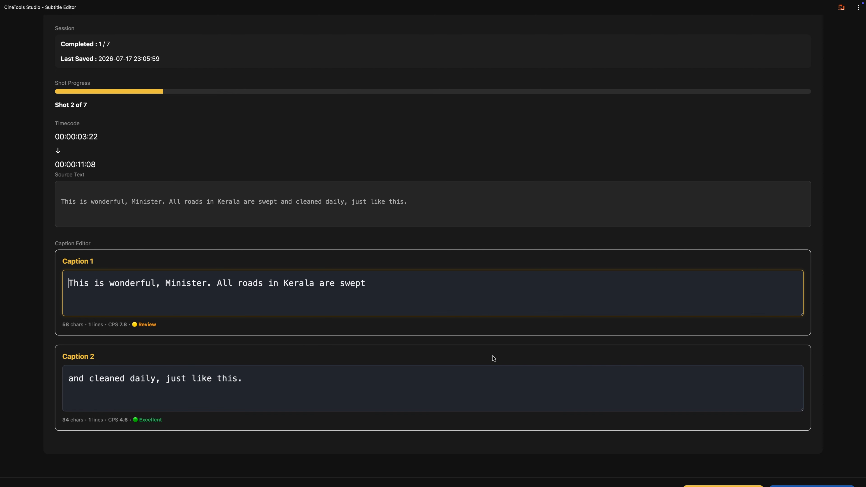
pyautogui.scroll(-1, 493, 356)
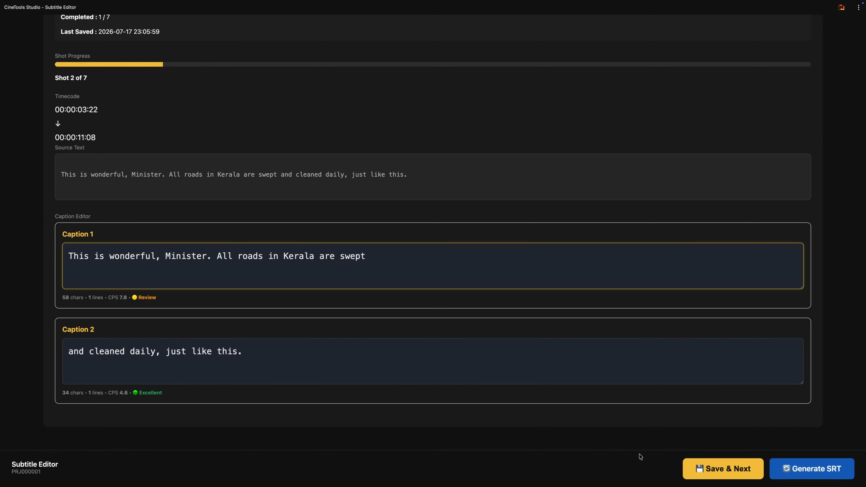
pyautogui.click(714, 476)
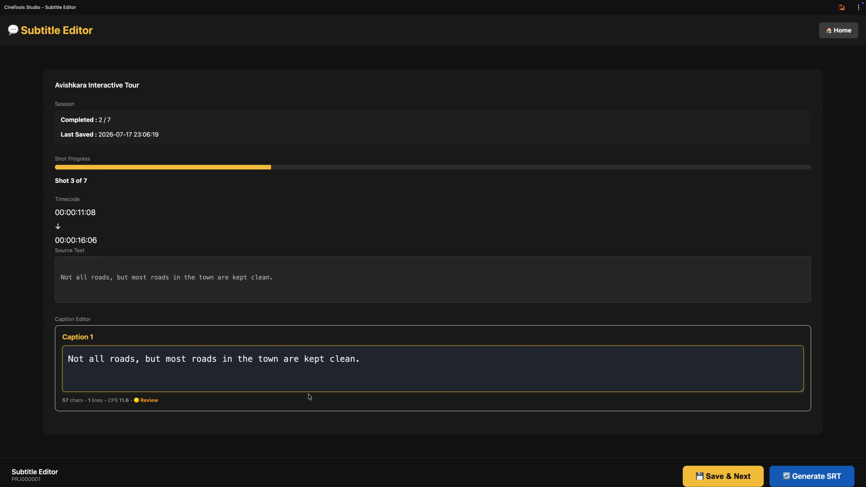
pyautogui.click(741, 482)
pyautogui.scroll(-5, 501, 367)
pyautogui.click(713, 471)
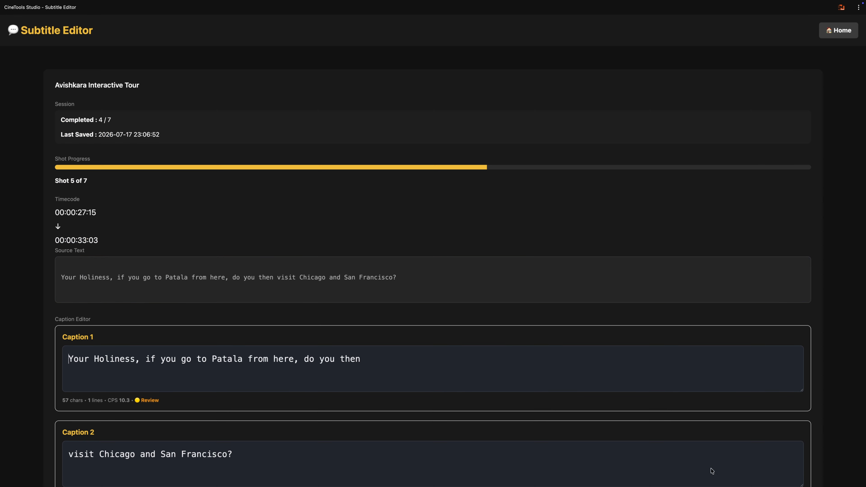
pyautogui.scroll(-3, 563, 420)
pyautogui.click(723, 469)
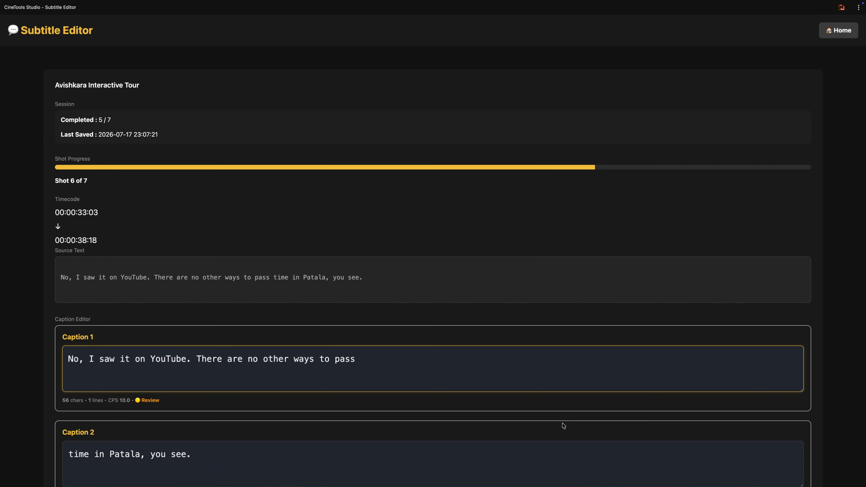
# - Move "to pass" from shot 6's first caption to the start of its second caption and save the shot
pyautogui.scroll(-3, 563, 426)
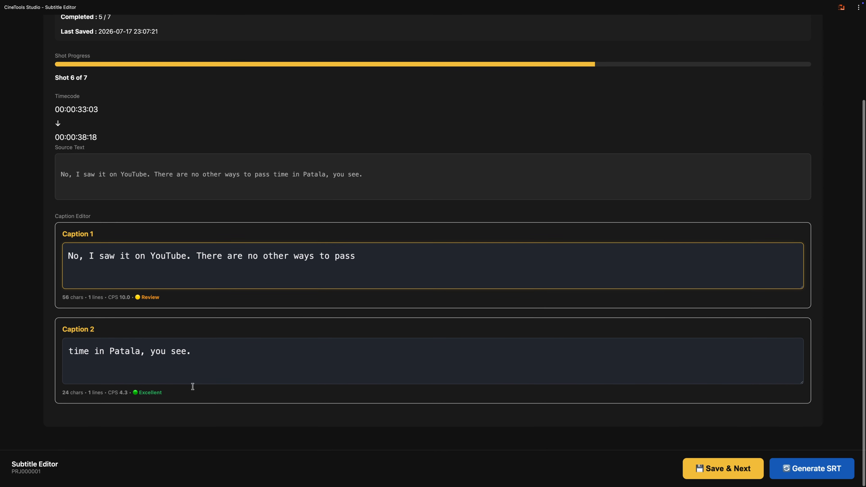
pyautogui.moveTo(356, 255); pyautogui.dragTo(320, 256)
pyautogui.hotkey('ctrl', 'x')
pyautogui.click(69, 351)
pyautogui.hotkey('ctrl', 'v')
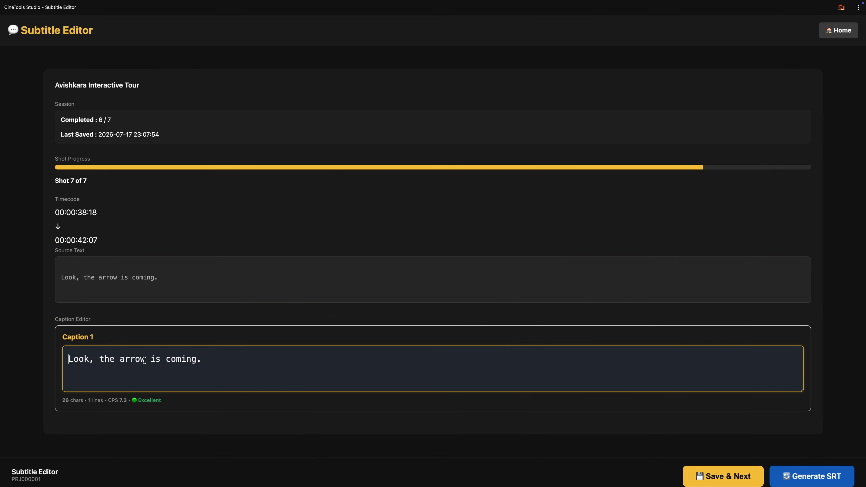
# - Replace "the arrow" with "somebody" in shot 7's subtitle and save it to complete the subtitle review
pyautogui.moveTo(147, 359); pyautogui.dragTo(100, 359)
pyautogui.write('s')
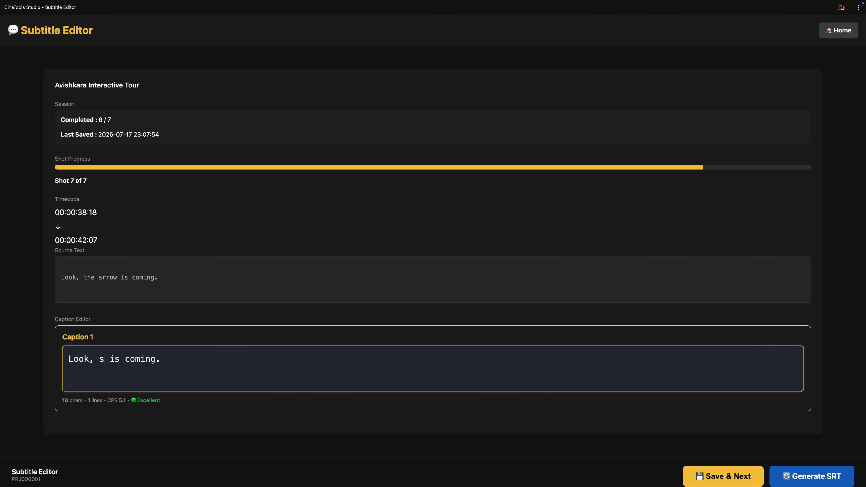
pyautogui.write('omebody')
pyautogui.click(714, 475)
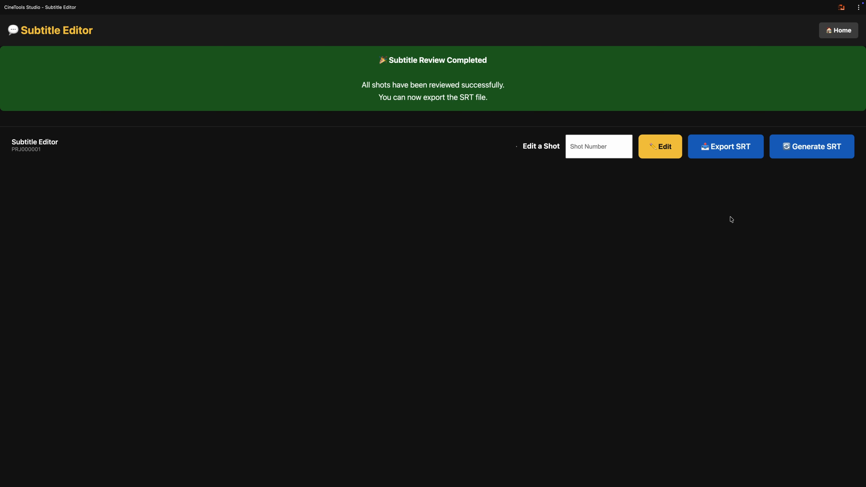
# - Open shot 4's subtitles for editing by shot number, save them as they are and close the edit window
pyautogui.click(602, 150)
pyautogui.write('4')
pyautogui.click(661, 147)
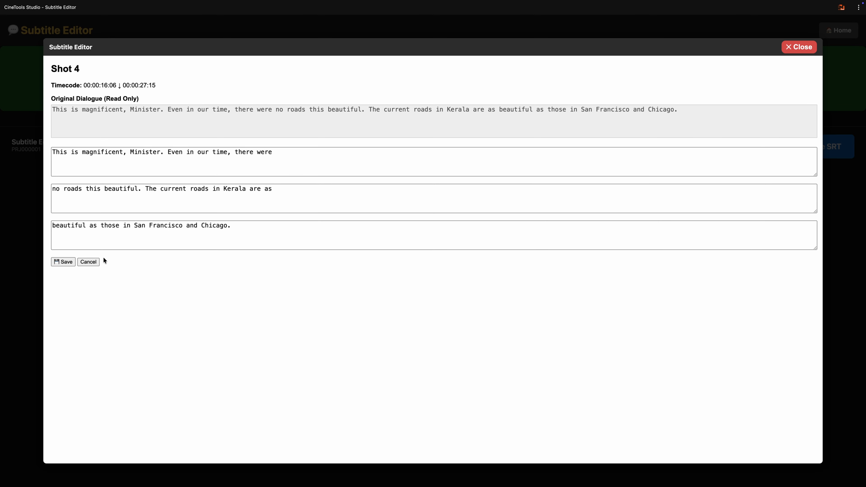
pyautogui.click(66, 263)
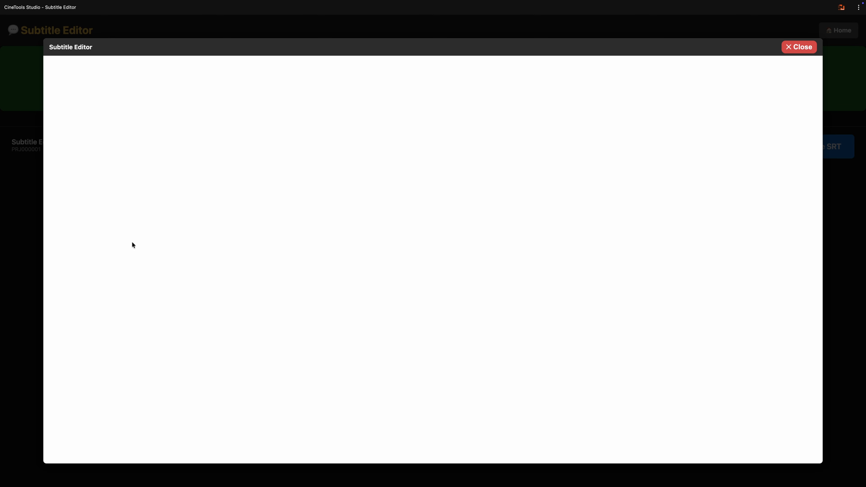
pyautogui.click(797, 49)
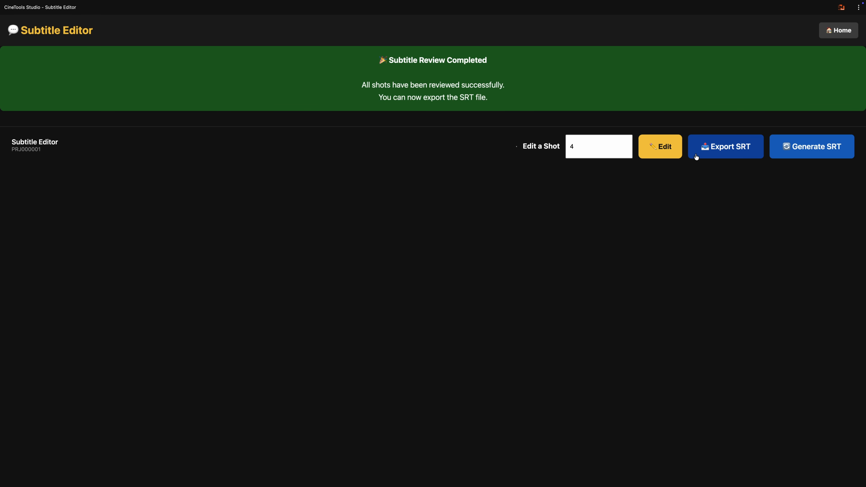
# - Return to the dashboard and take the window out of full screen
pyautogui.click(851, 37)
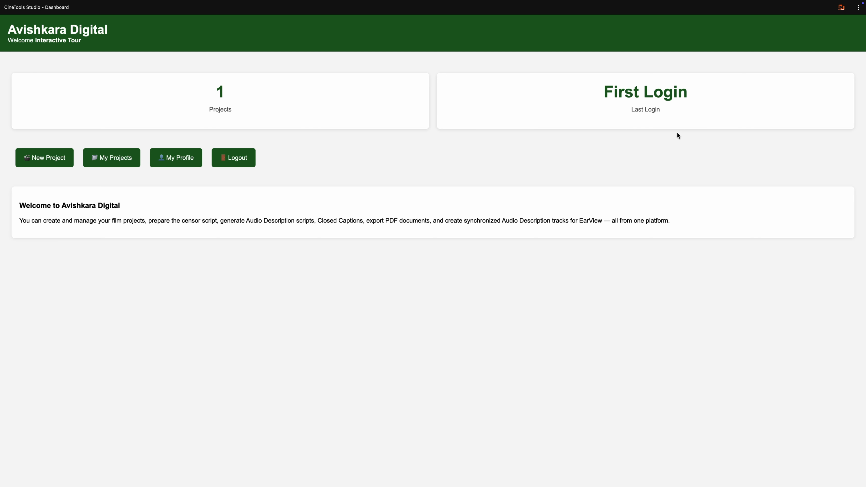
pyautogui.press('ctrl+super+f')
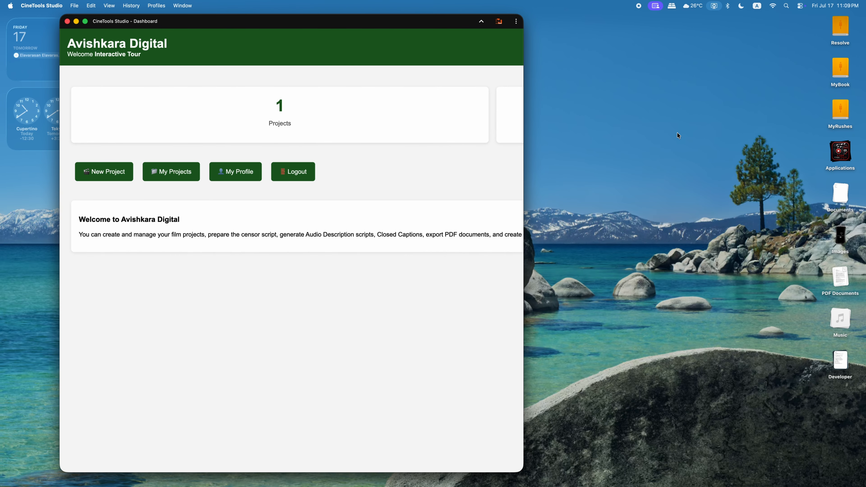